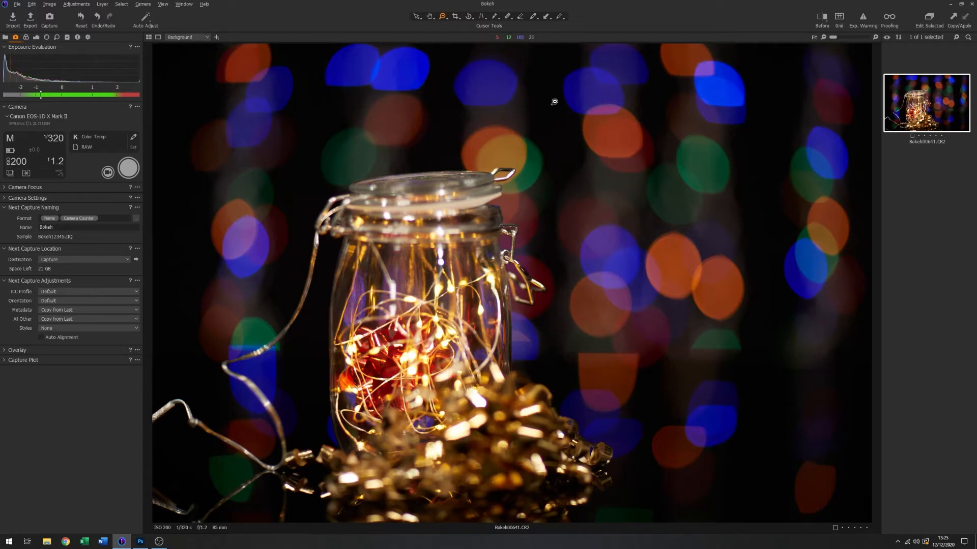
# - Set the tethered camera's aperture to f/2.8
pyautogui.click(55, 164)
pyautogui.scroll(-2, 71, 173)
pyautogui.click(73, 205)
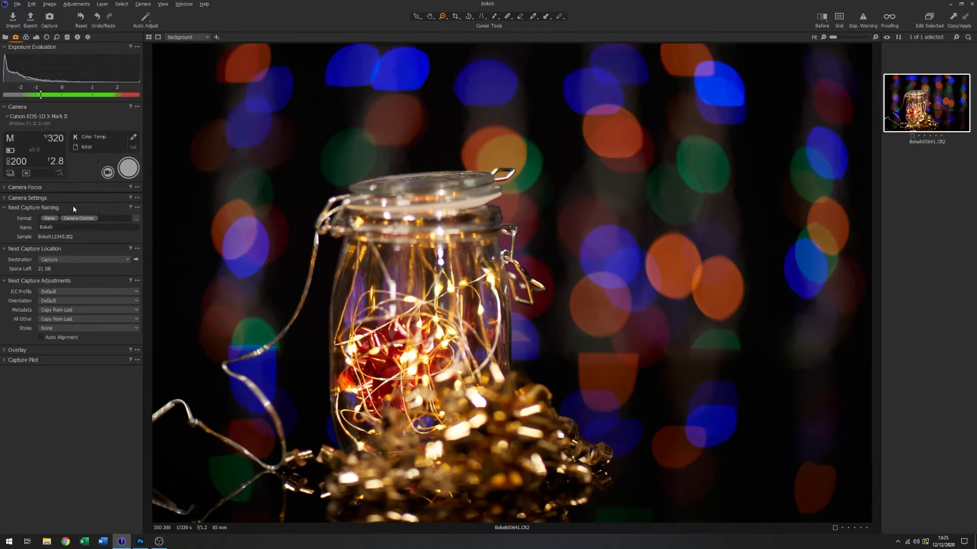
# - Set the shutter speed to 1/200 s and capture a photo of the jar
pyautogui.click(59, 139)
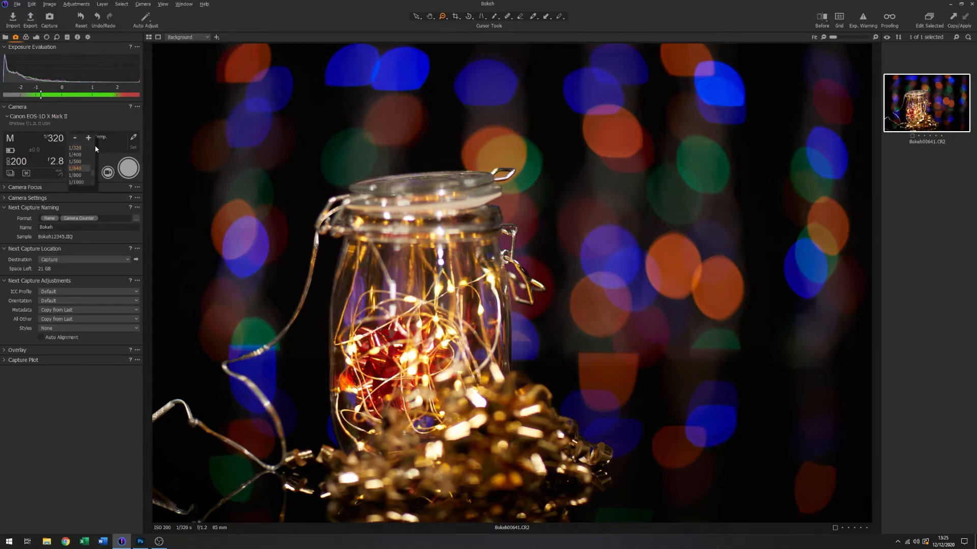
pyautogui.scroll(2, 93, 145)
pyautogui.click(82, 155)
pyautogui.click(130, 169)
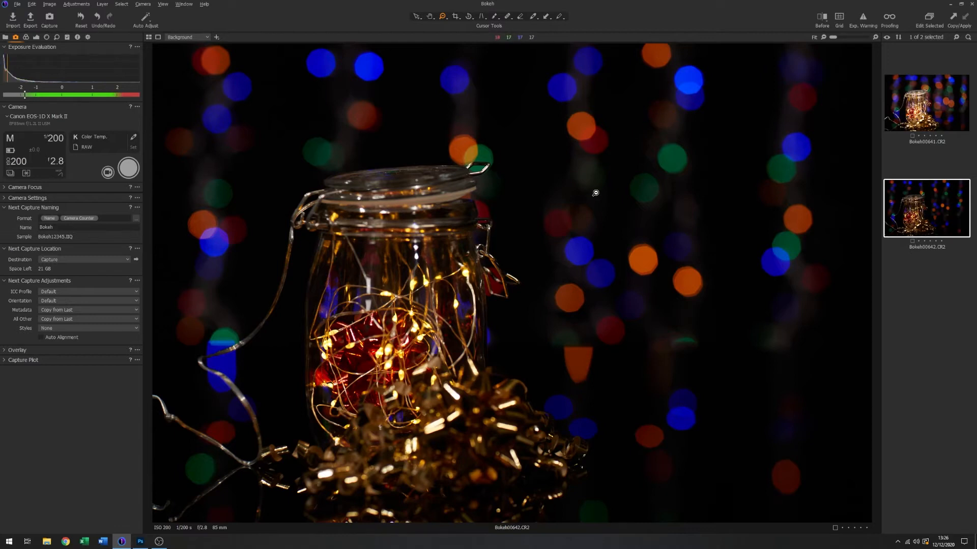
# - Compare the Bokeh00641 and Bokeh00642 shots by switching between them to examine the background bokeh at f/1.2 and f/2.8
pyautogui.click(938, 101)
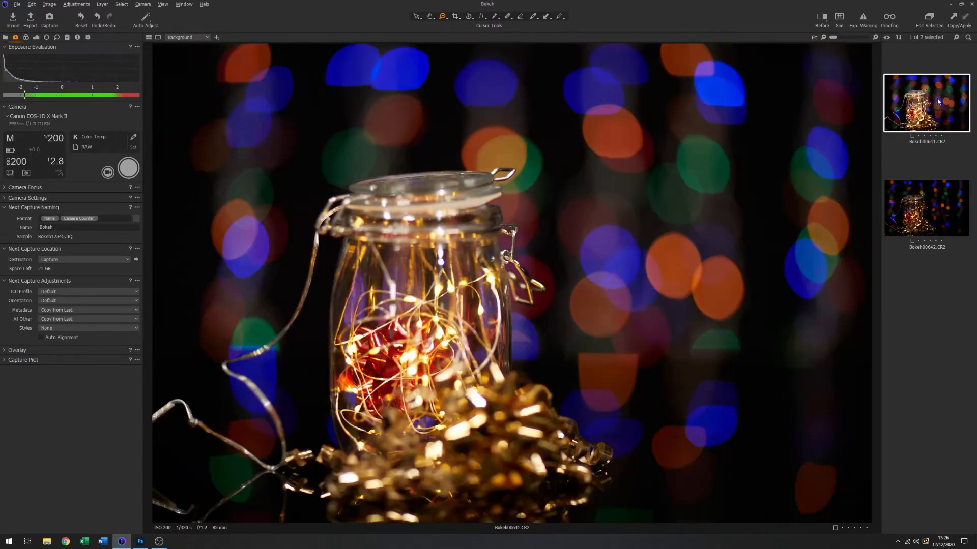
pyautogui.click(939, 207)
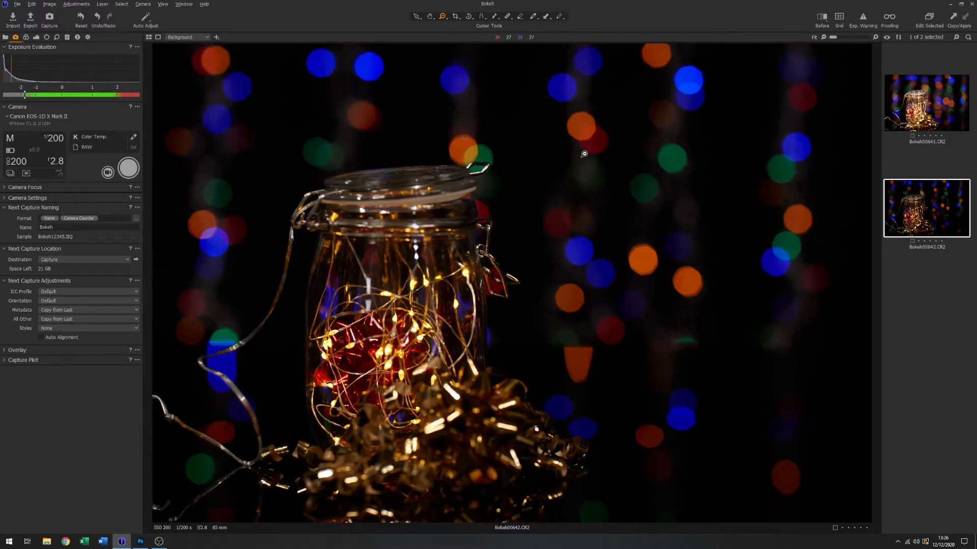
pyautogui.click(919, 100)
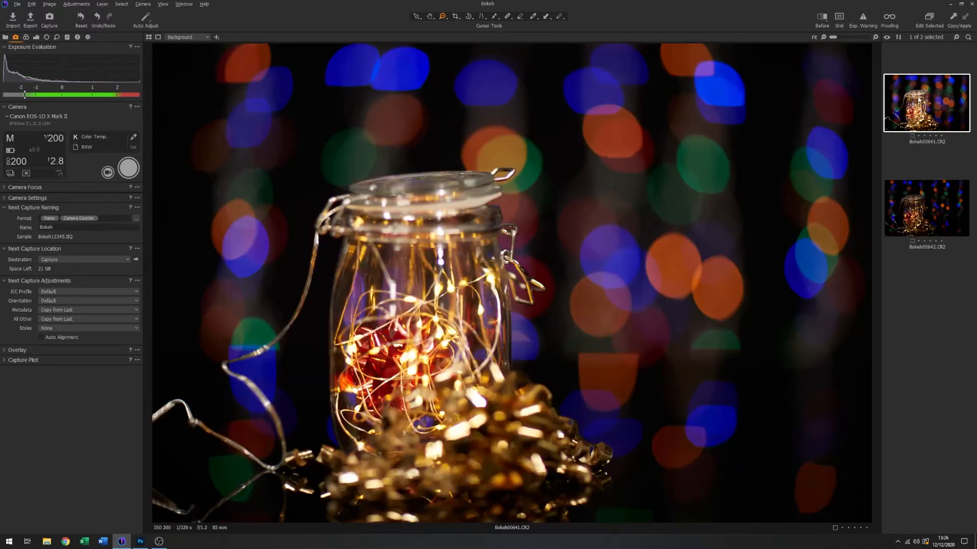
pyautogui.click(934, 195)
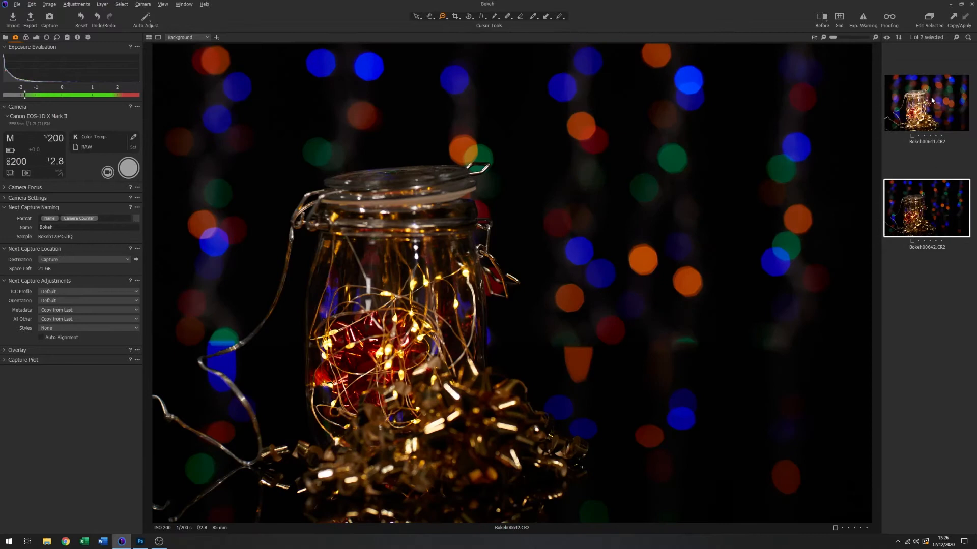
pyautogui.click(933, 101)
pyautogui.click(930, 199)
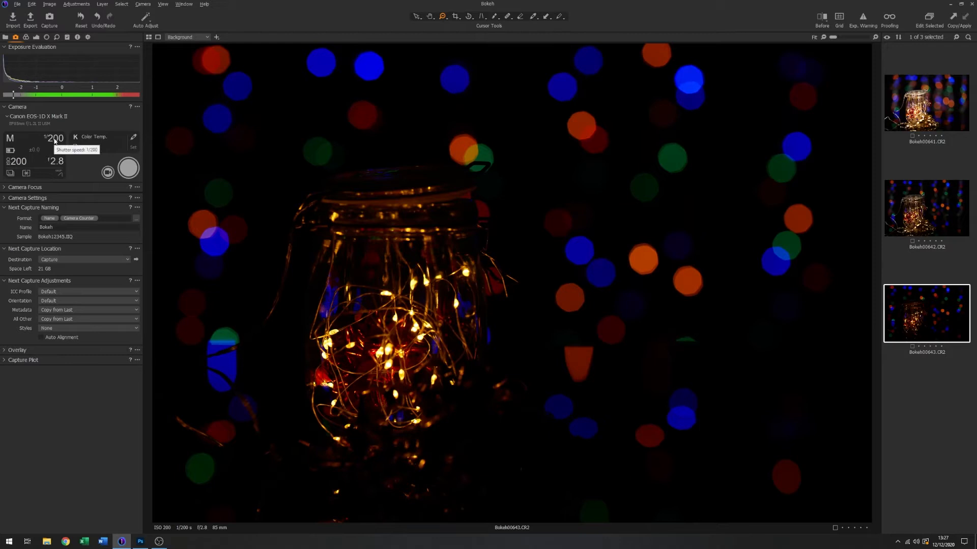
# - Set the shutter speed to 1/100 s and capture another photo at f/2.8
pyautogui.click(54, 141)
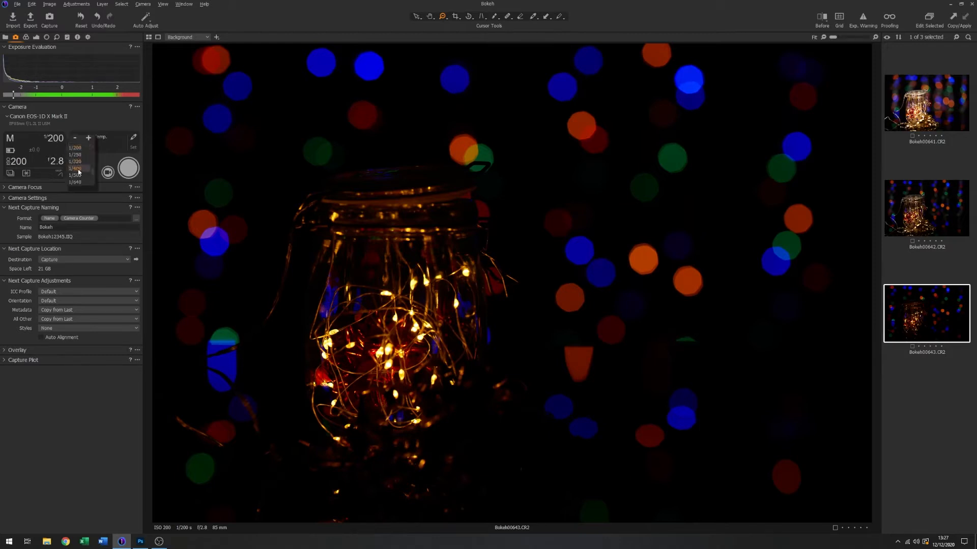
pyautogui.scroll(2, 93, 175)
pyautogui.click(81, 155)
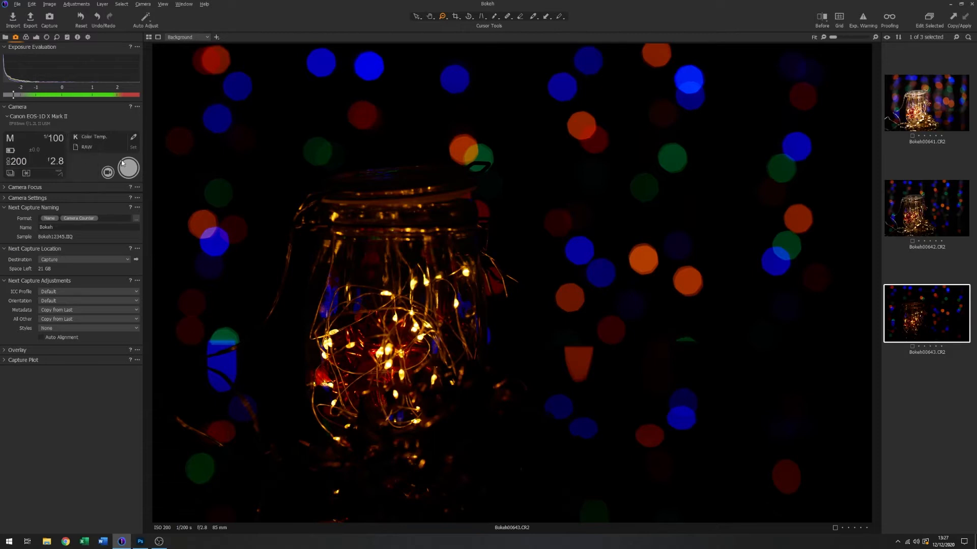
pyautogui.click(129, 168)
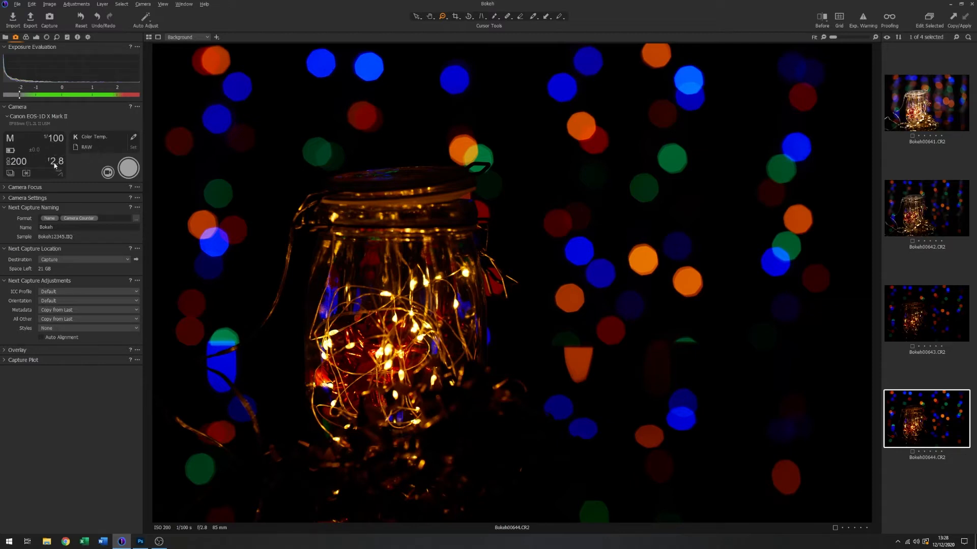
# - Set the camera's aperture to f/1.2
pyautogui.click(59, 163)
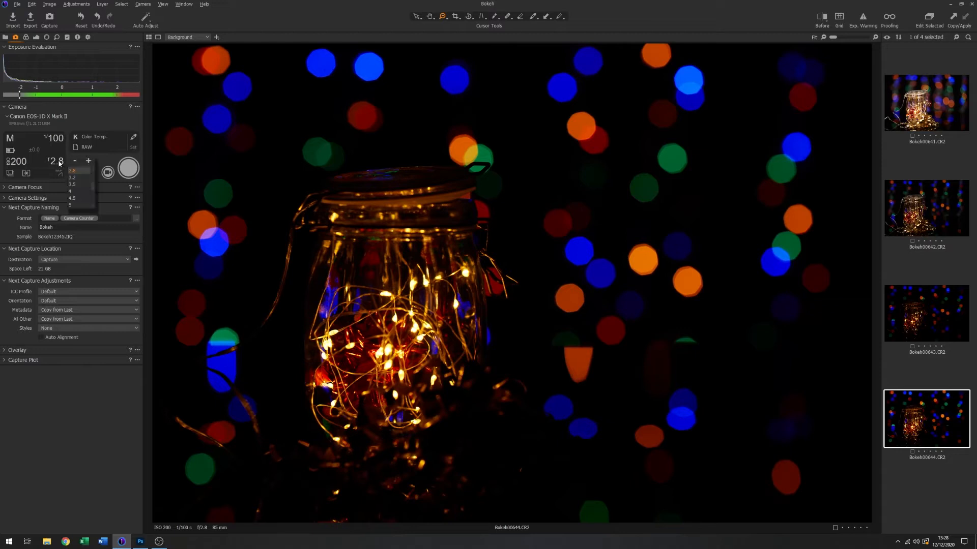
pyautogui.moveTo(93, 187); pyautogui.dragTo(94, 176)
pyautogui.click(74, 170)
# - Set the shutter speed to 1/20 s and capture a photo at the widest aperture
pyautogui.click(59, 145)
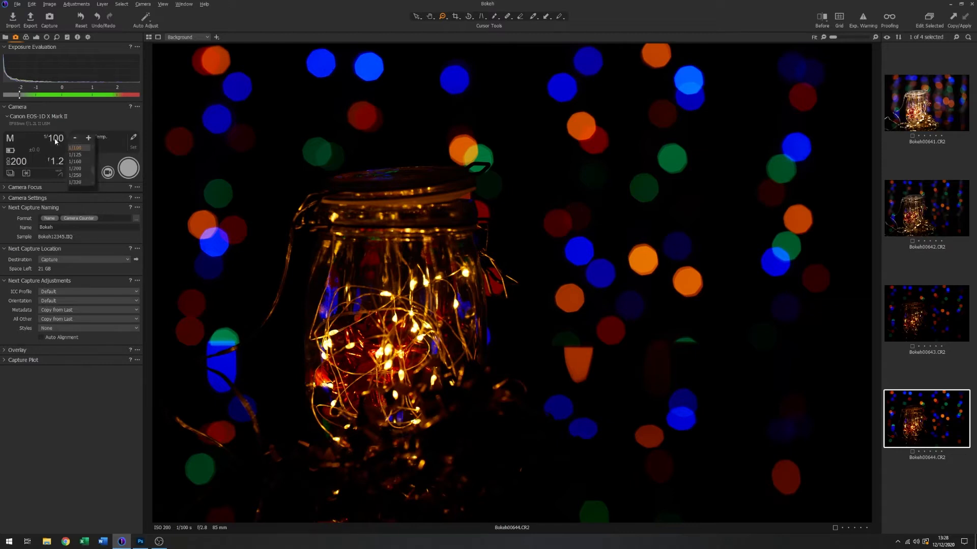
pyautogui.moveTo(93, 172); pyautogui.dragTo(94, 162)
pyautogui.moveTo(94, 165); pyautogui.dragTo(95, 166)
pyautogui.click(80, 181)
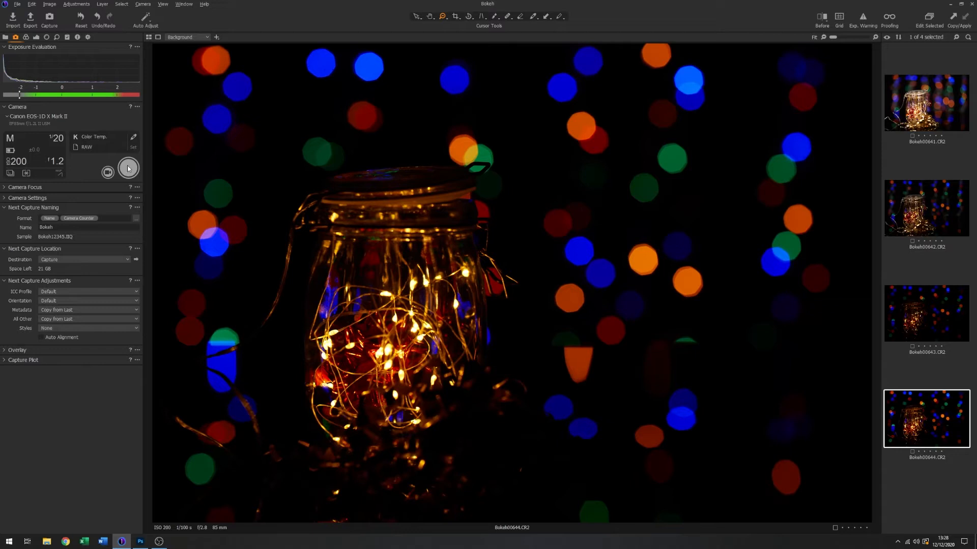
pyautogui.click(129, 169)
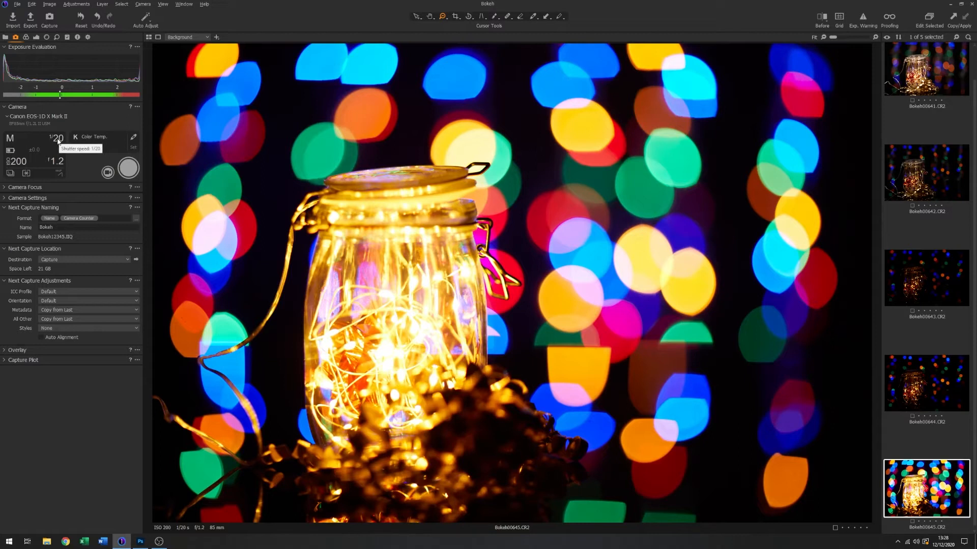
# - Shorten the exposure to 1/50 s and take another test photo
pyautogui.click(58, 141)
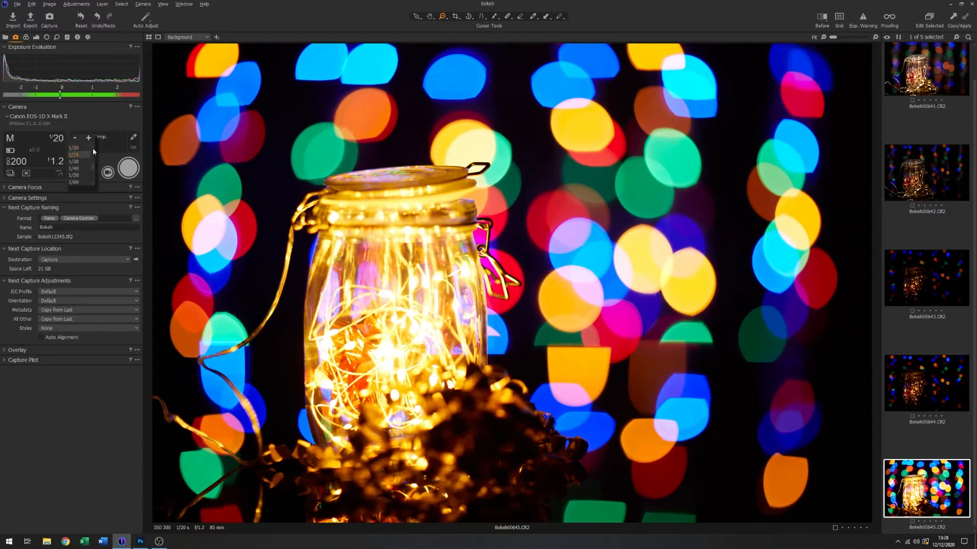
pyautogui.click(80, 175)
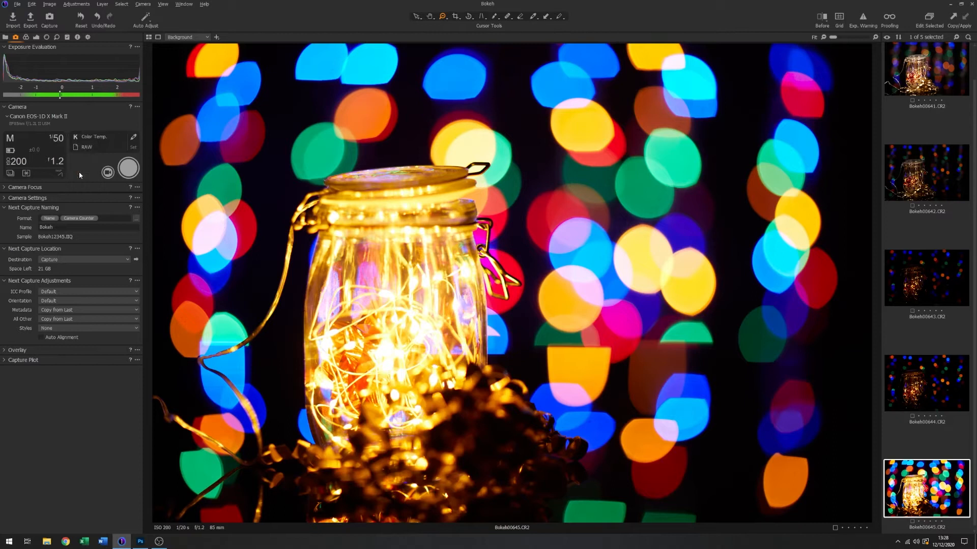
pyautogui.click(128, 170)
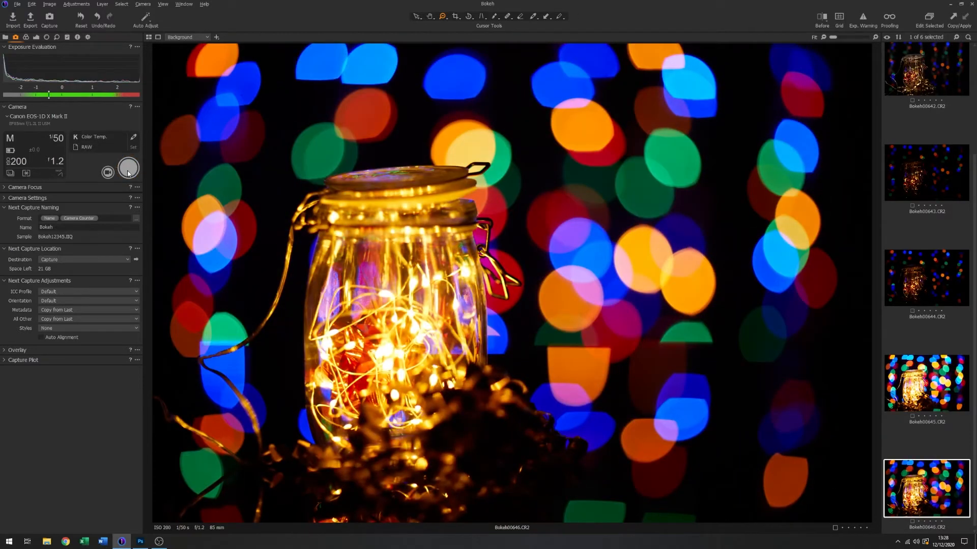
# - Set the shutter speed to 1/80 s and capture a further photo at f/1.2
pyautogui.click(60, 140)
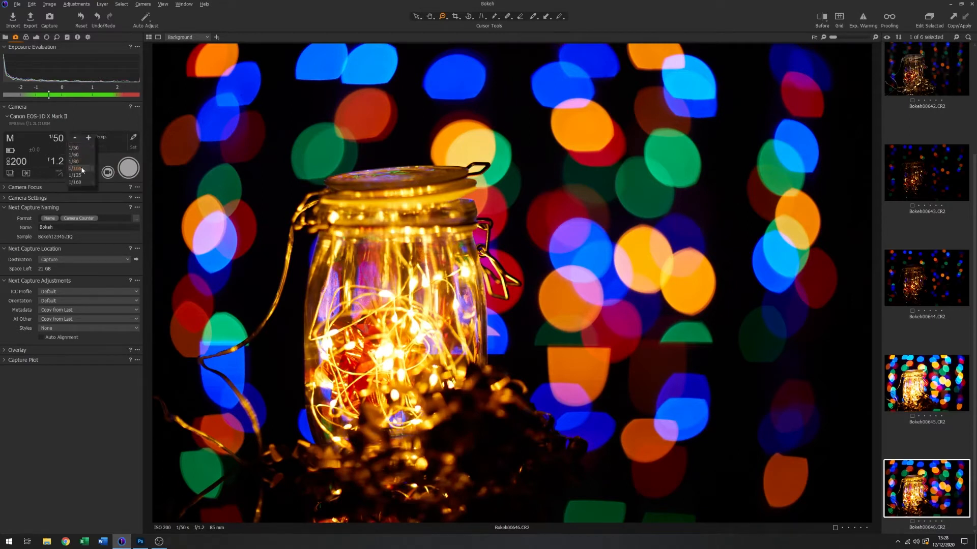
pyautogui.click(75, 161)
pyautogui.click(129, 173)
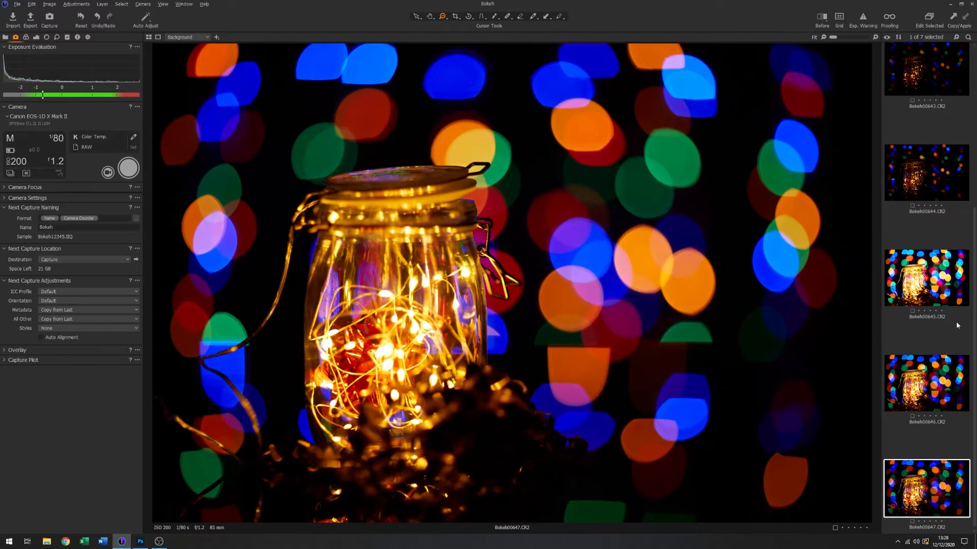
# - Compare Bokeh00644 with Bokeh00647 by switching between them to examine bokeh shape and size at f/2.8 and f/1.2
pyautogui.click(921, 186)
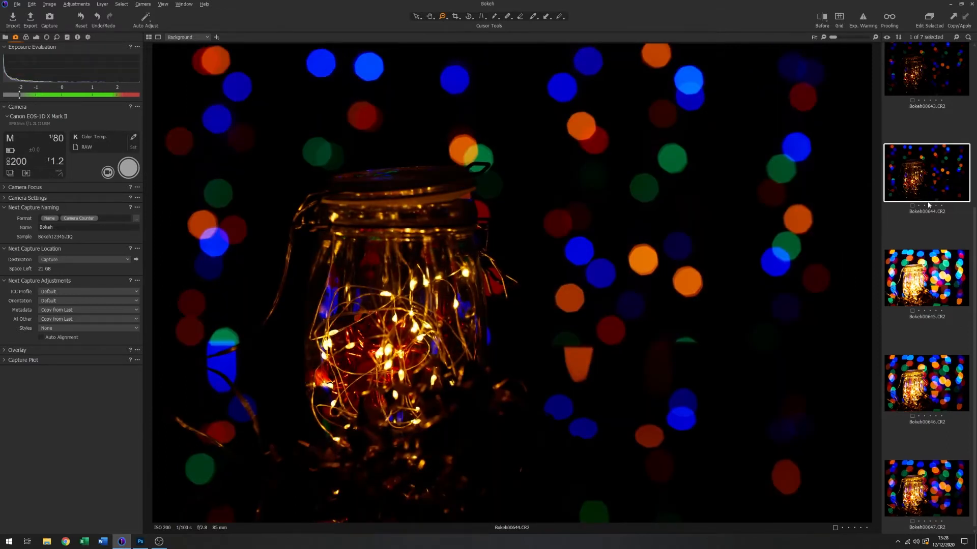
pyautogui.click(916, 479)
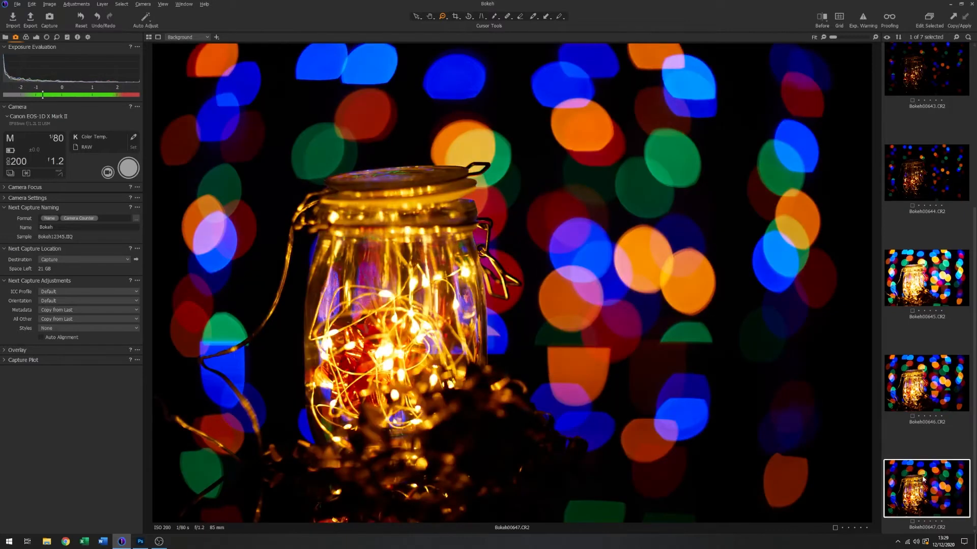
pyautogui.click(926, 179)
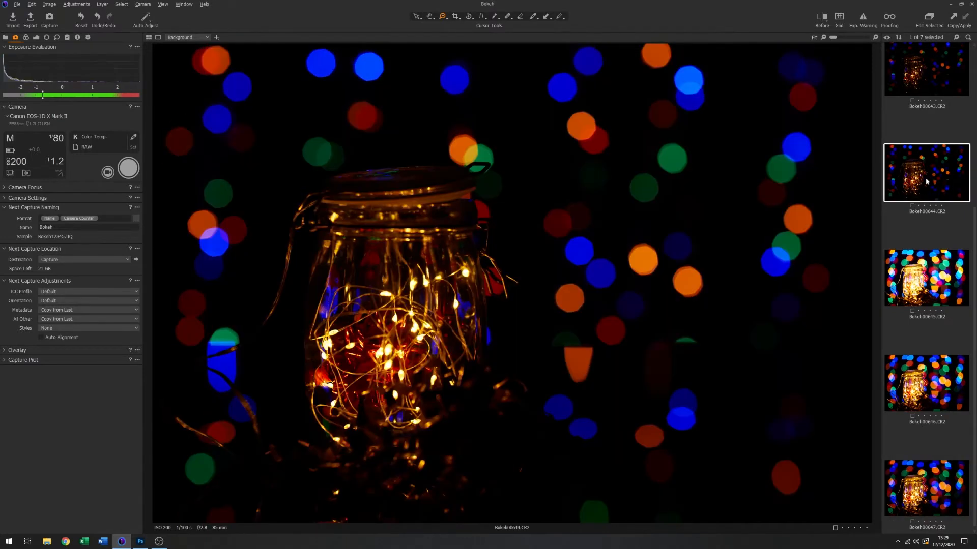
pyautogui.click(937, 498)
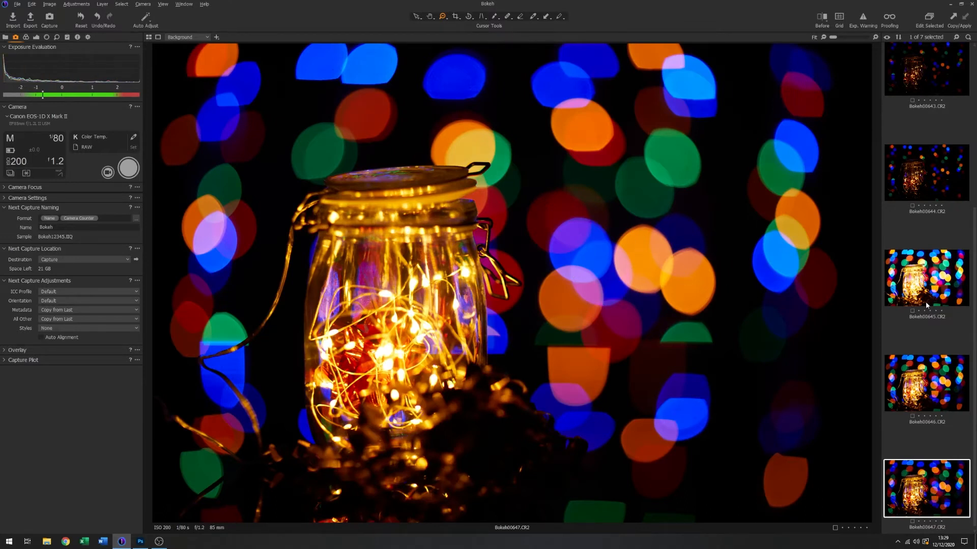
pyautogui.click(928, 179)
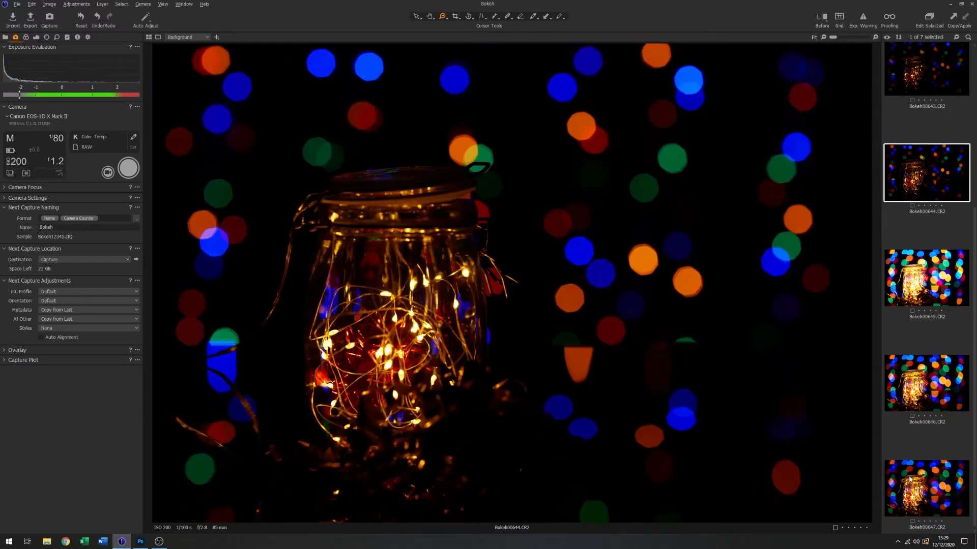
pyautogui.click(915, 485)
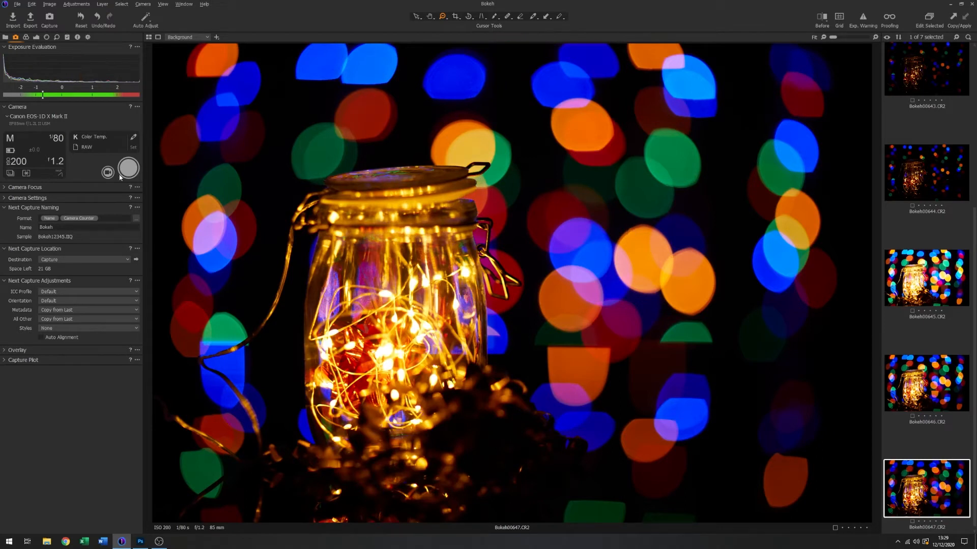
# - Capture a photo with the aperture set to f/2 and the shutter speed set to 1/125 s
pyautogui.click(58, 163)
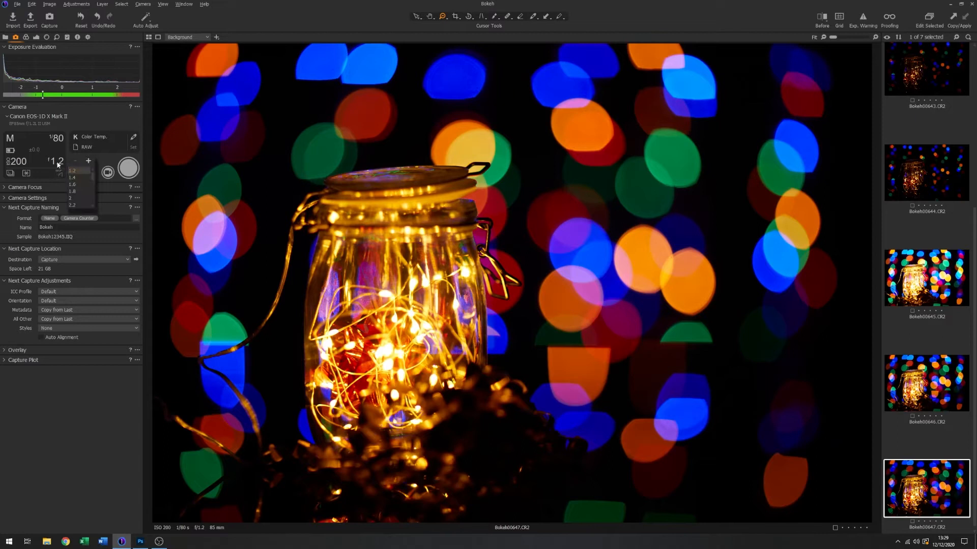
pyautogui.click(71, 199)
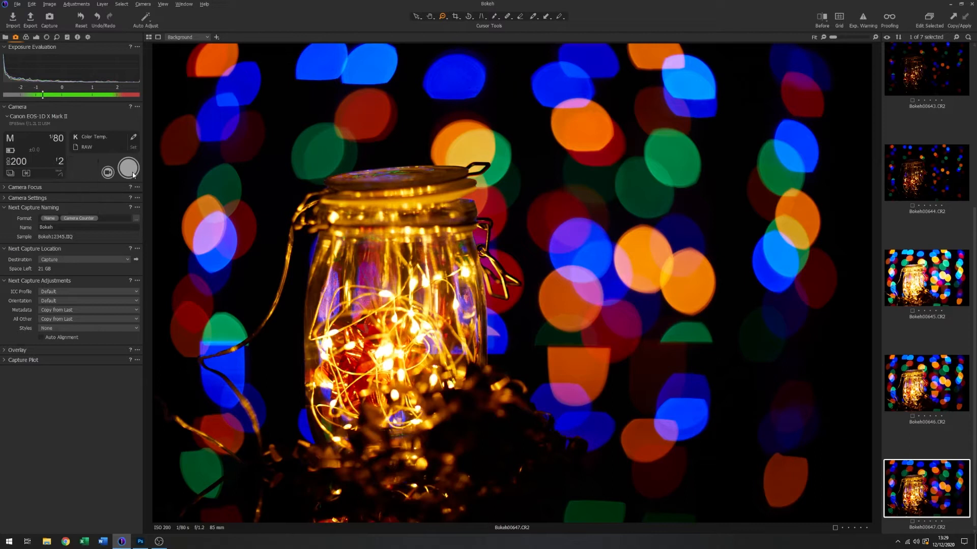
pyautogui.click(57, 138)
pyautogui.click(80, 163)
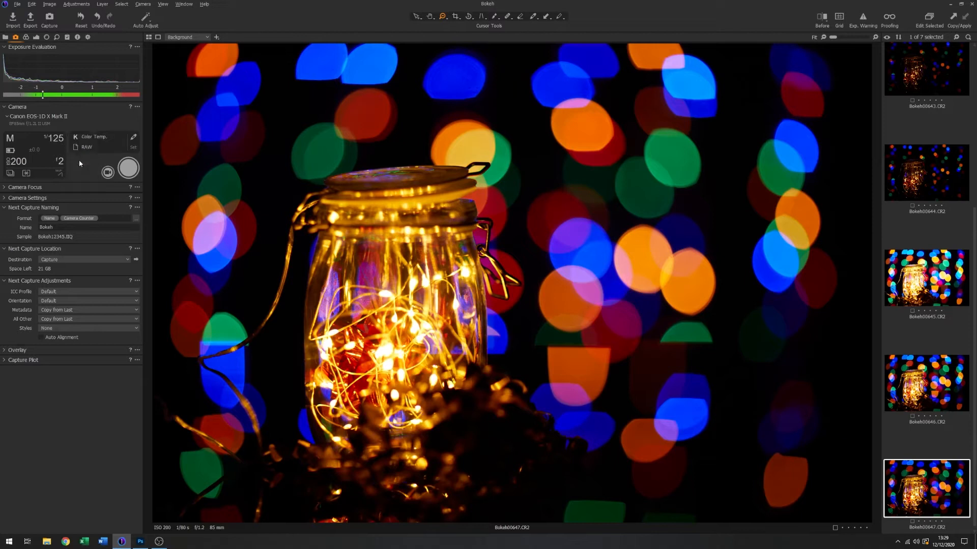
pyautogui.click(130, 172)
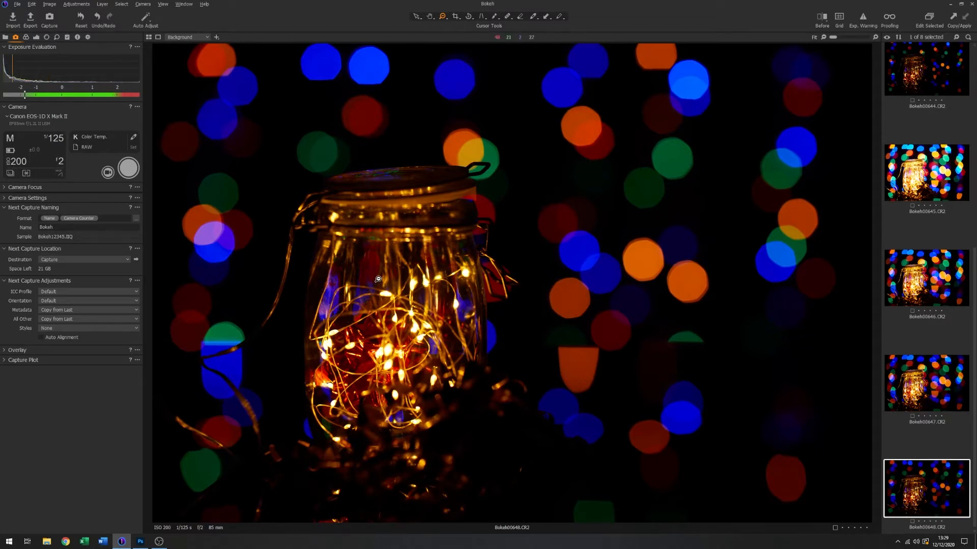
# - Compare Bokeh00647 with Bokeh00648 by switching between them repeatedly to examine the bokeh and jar brightness at f/1.2 and f/2
pyautogui.click(945, 380)
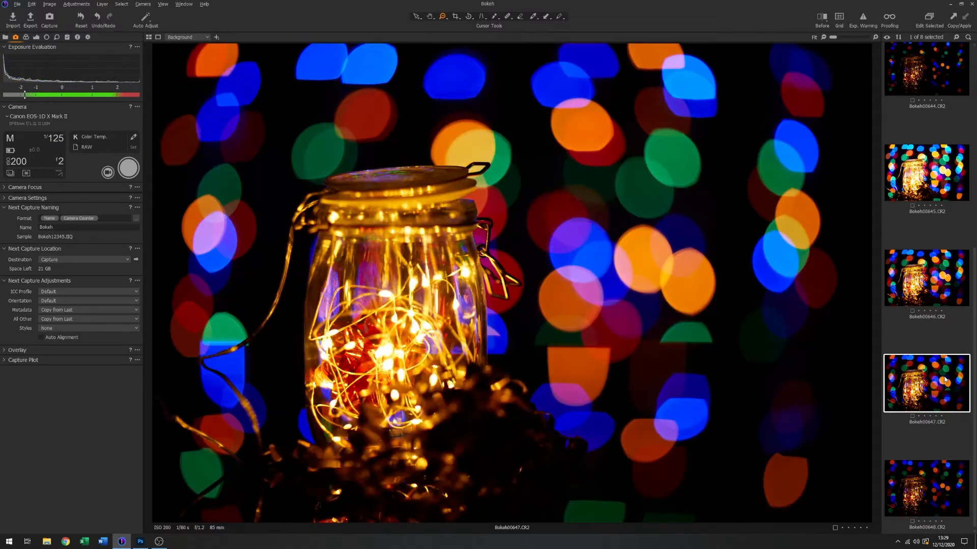
pyautogui.click(938, 496)
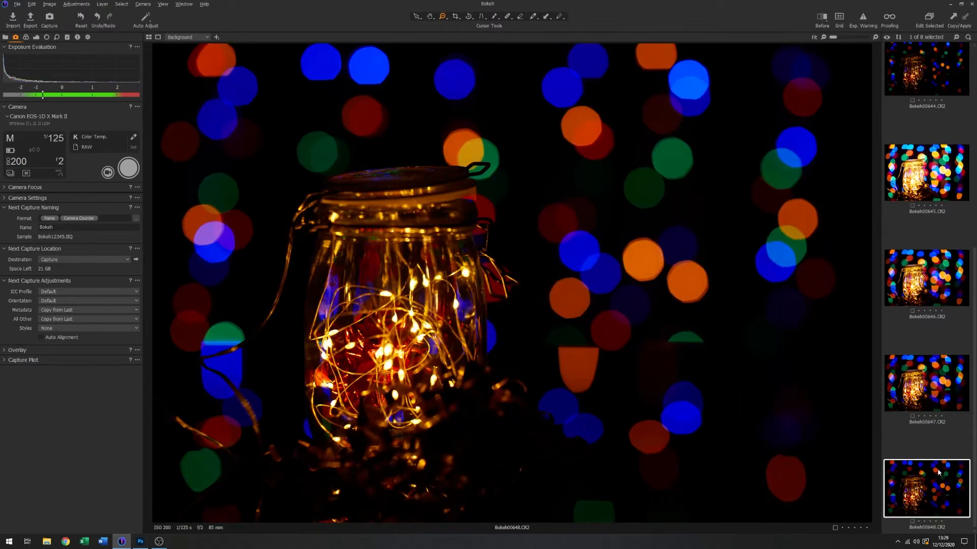
pyautogui.click(928, 395)
pyautogui.click(944, 473)
pyautogui.click(923, 383)
pyautogui.click(944, 494)
pyautogui.click(932, 386)
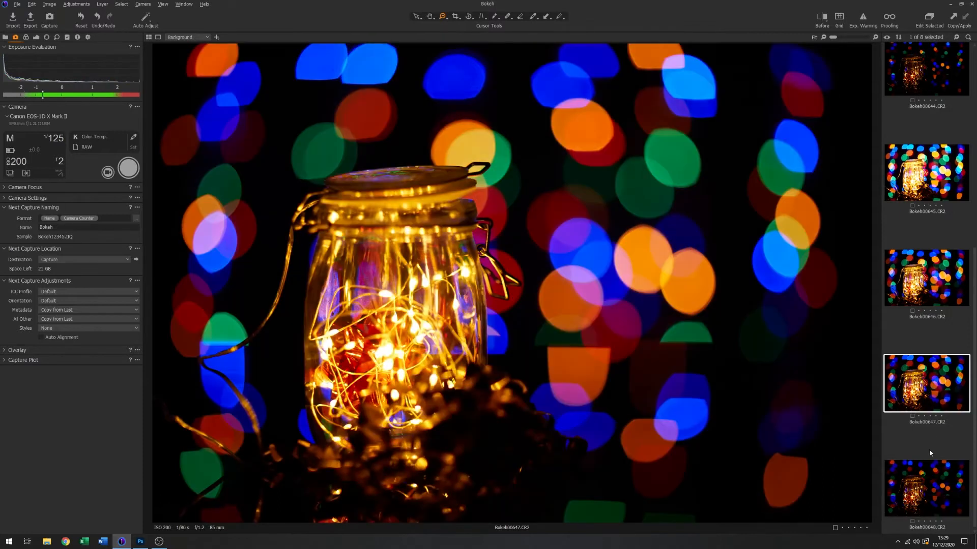
pyautogui.click(934, 486)
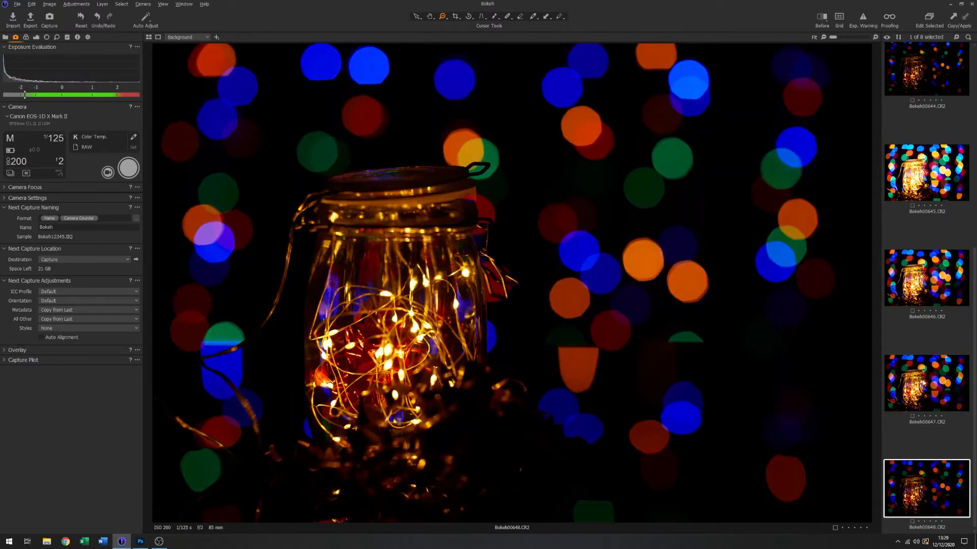
pyautogui.click(925, 384)
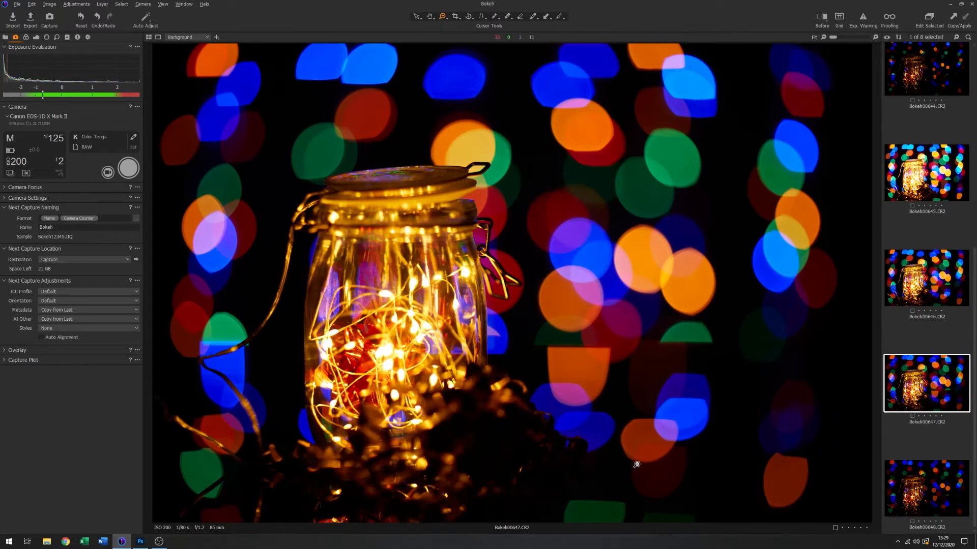
pyautogui.click(920, 475)
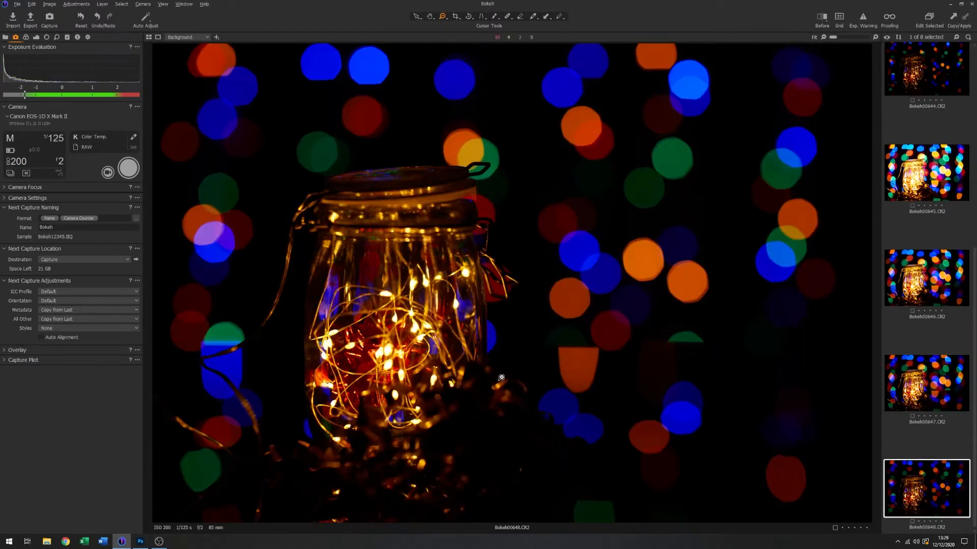
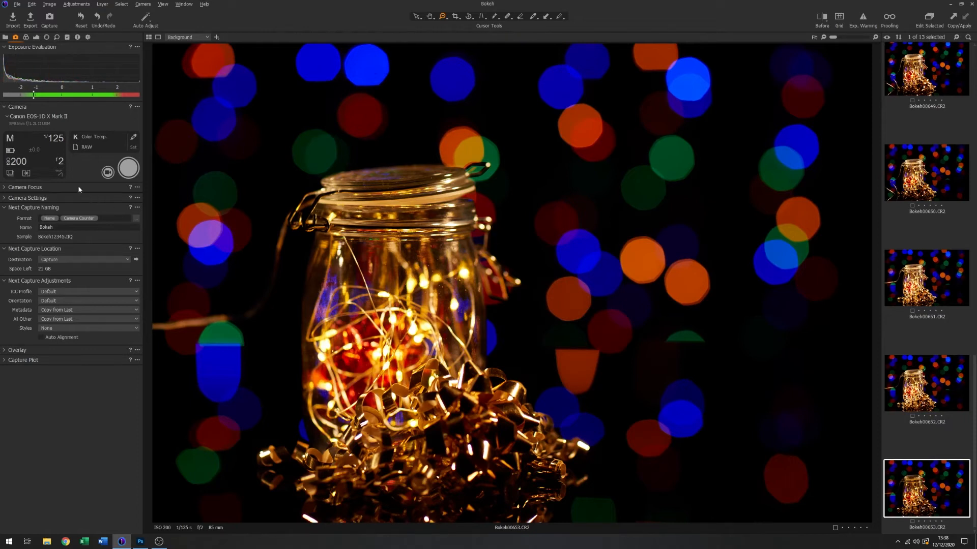
# - Shift the focus farther back in live view to the clasp behind the jar, and capture a photo
pyautogui.click(107, 172)
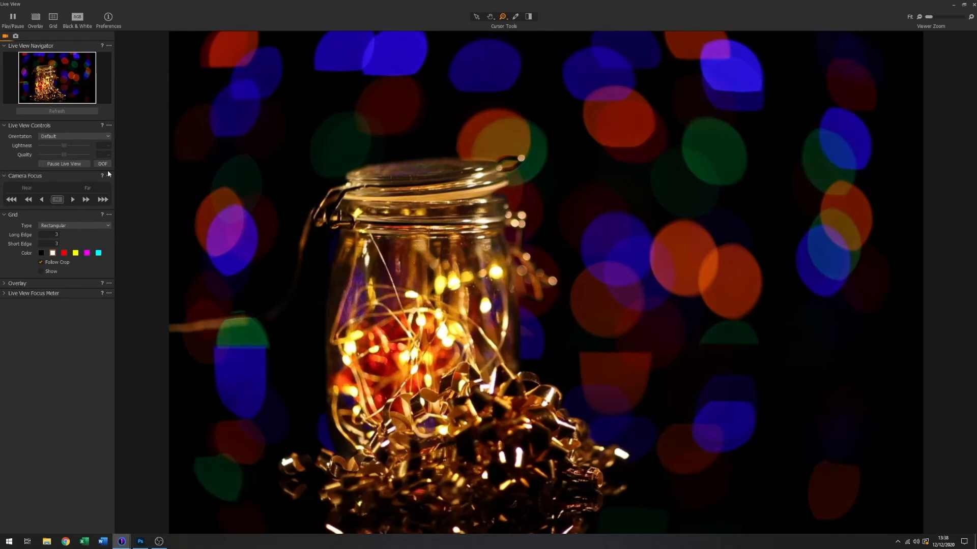
pyautogui.click(86, 200)
pyautogui.click(86, 200)
pyautogui.click(86, 201)
pyautogui.click(85, 201)
pyautogui.click(86, 201)
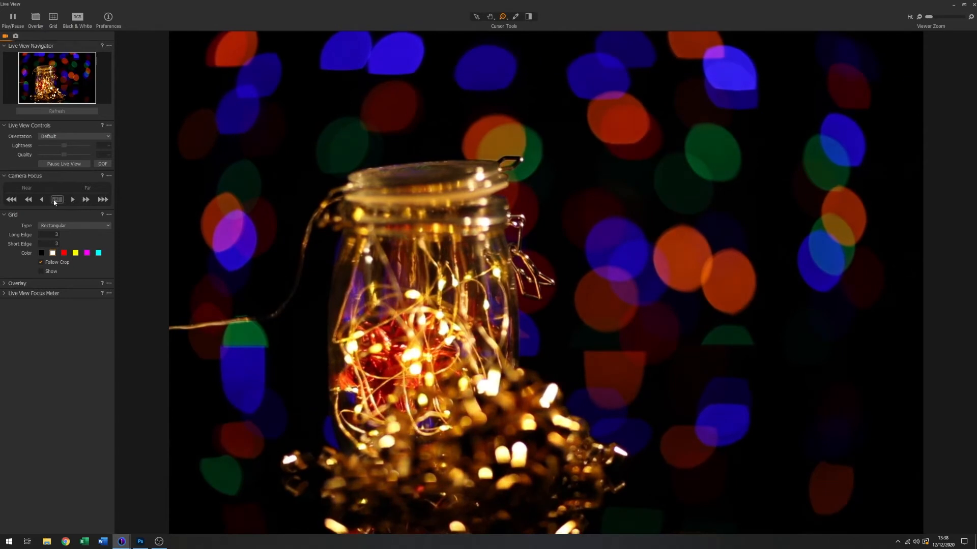
pyautogui.click(29, 201)
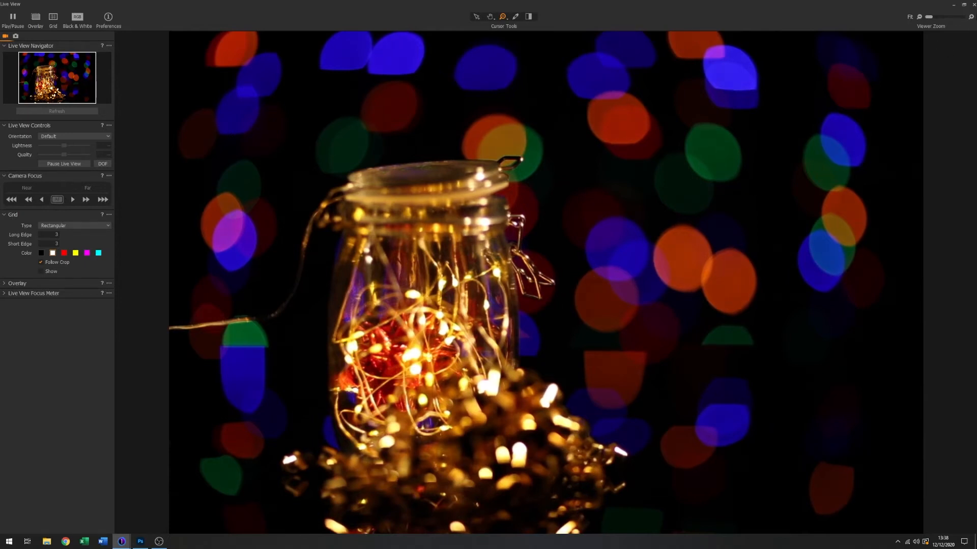
pyautogui.click(974, 6)
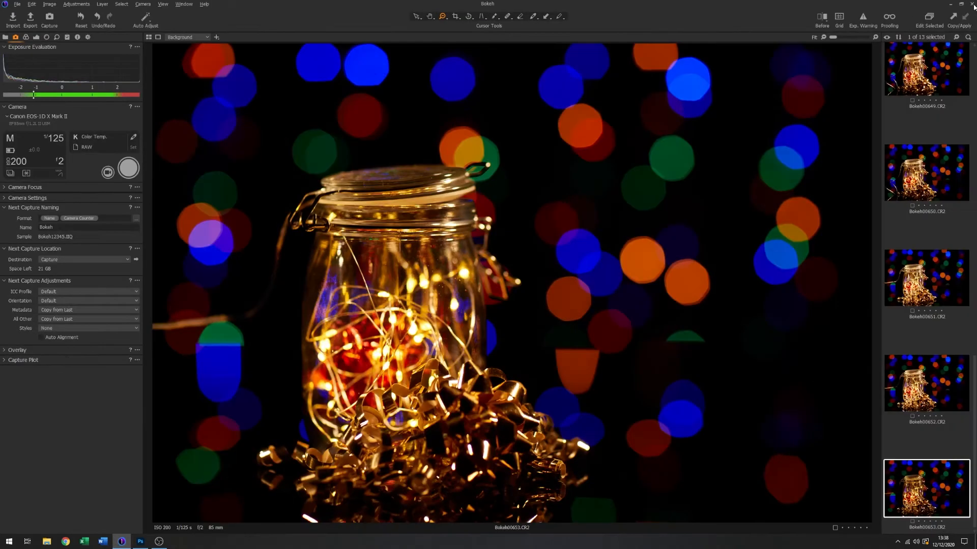
pyautogui.click(132, 173)
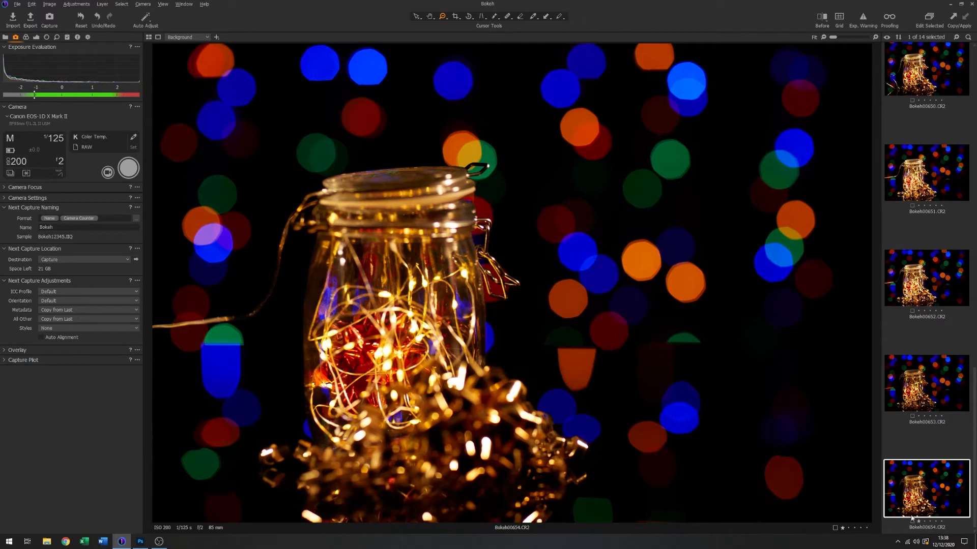
# - Bring the focus nearer in live view to the fairy lights inside the jar, and capture another photo
pyautogui.click(108, 172)
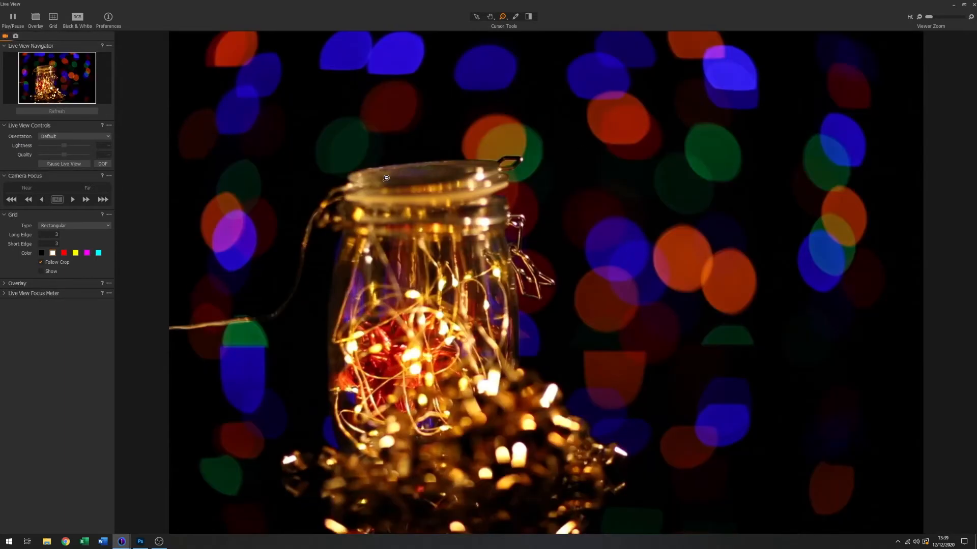
pyautogui.click(29, 202)
pyautogui.click(30, 203)
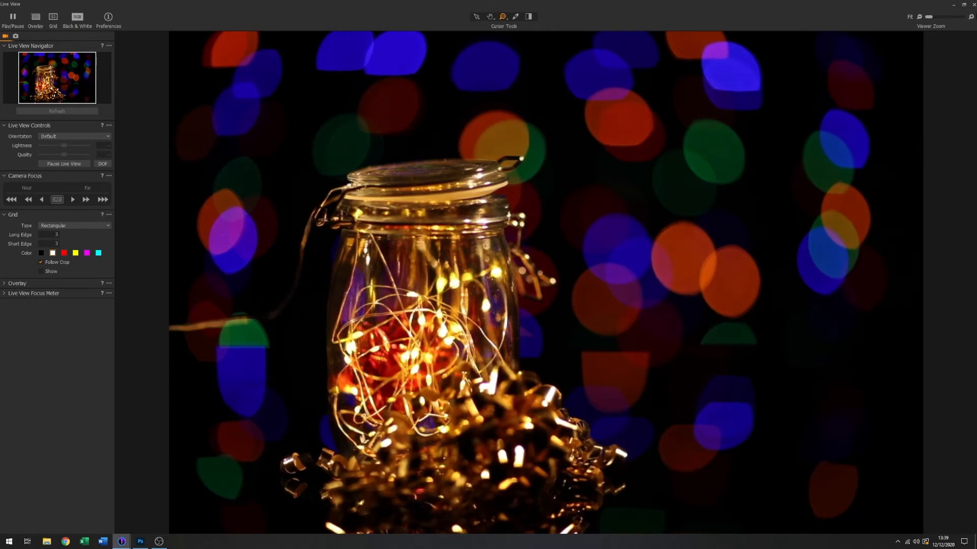
pyautogui.click(973, 4)
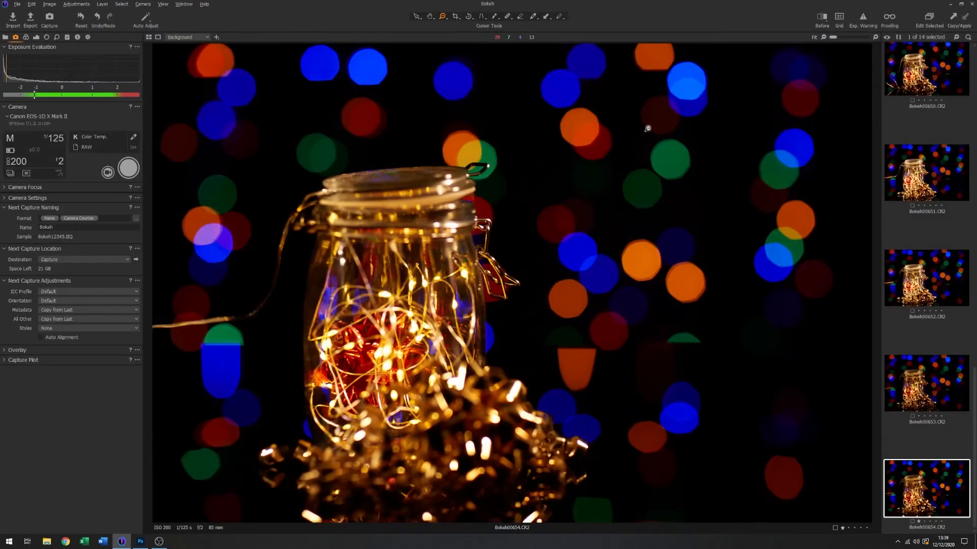
pyautogui.click(131, 169)
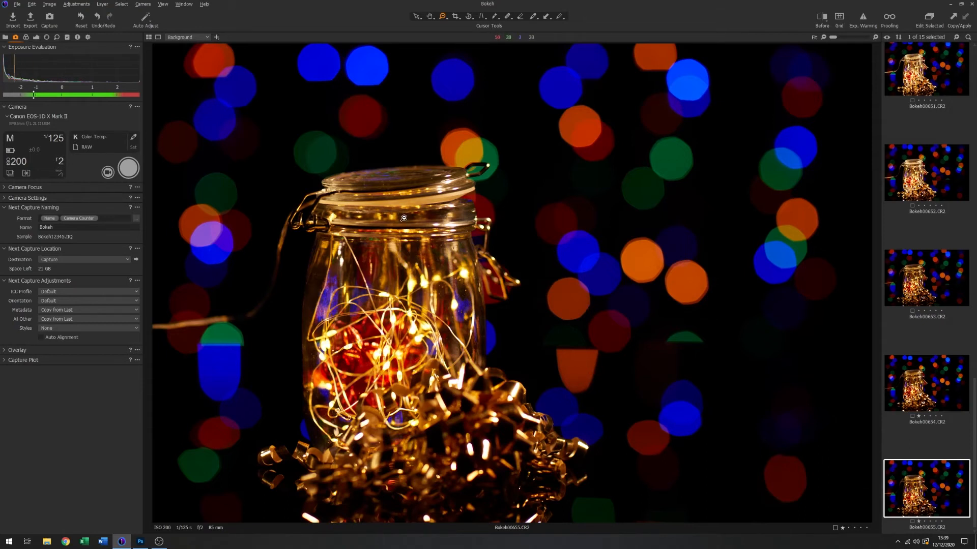
# - Move the focus slightly nearer in live view to the front of the jar, and capture a photo
pyautogui.click(107, 173)
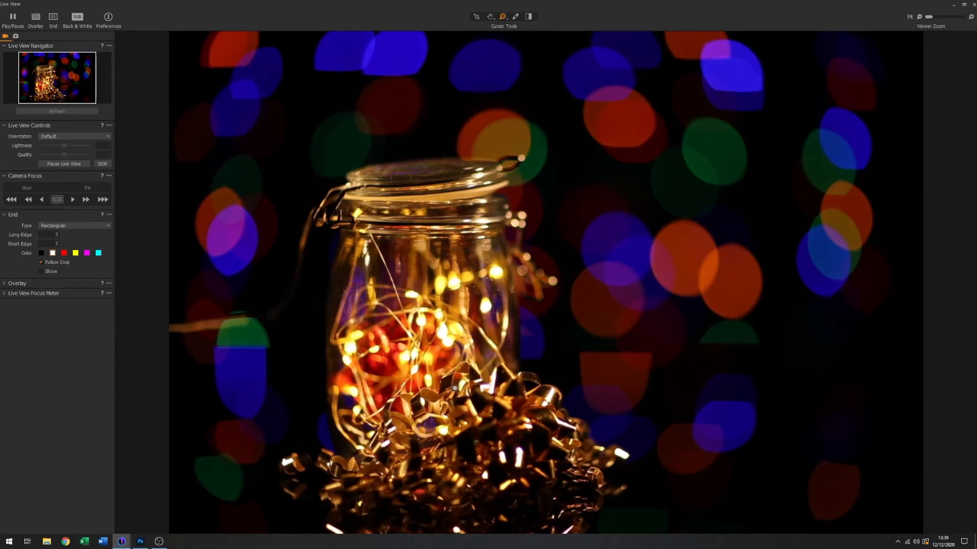
pyautogui.click(974, 5)
pyautogui.click(128, 171)
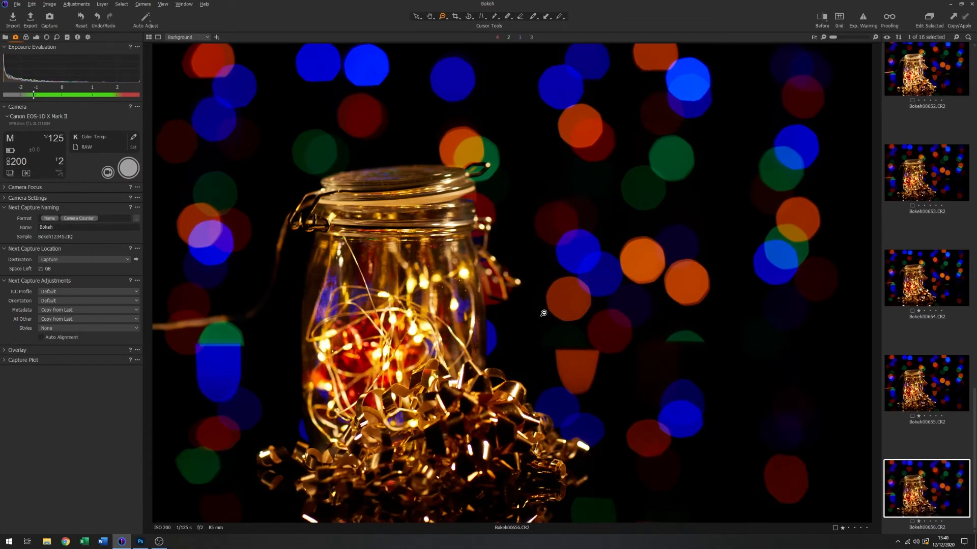
# - Move the focus nearer in live view to the gold ribbon in front of the jar, and capture a photo
pyautogui.click(109, 172)
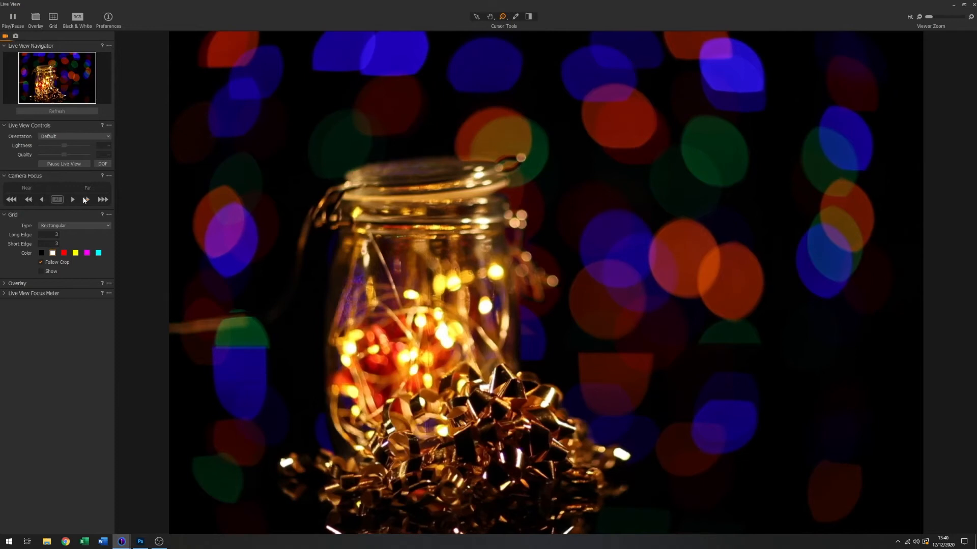
pyautogui.click(974, 5)
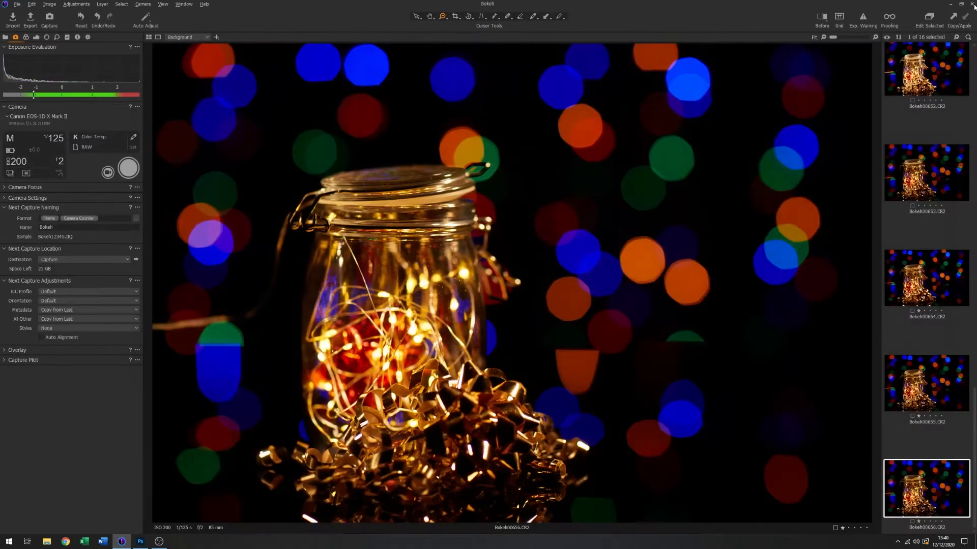
pyautogui.click(128, 169)
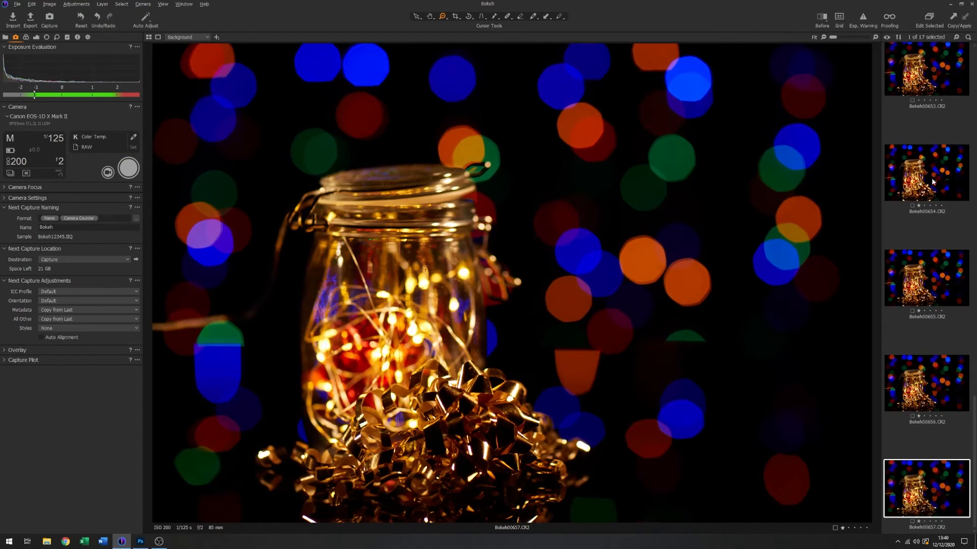
# - Compare Bokeh00654 through Bokeh00657 by switching between them to examine how the focus position affects the jar, ribbon and background bokeh
pyautogui.click(929, 384)
pyautogui.click(923, 299)
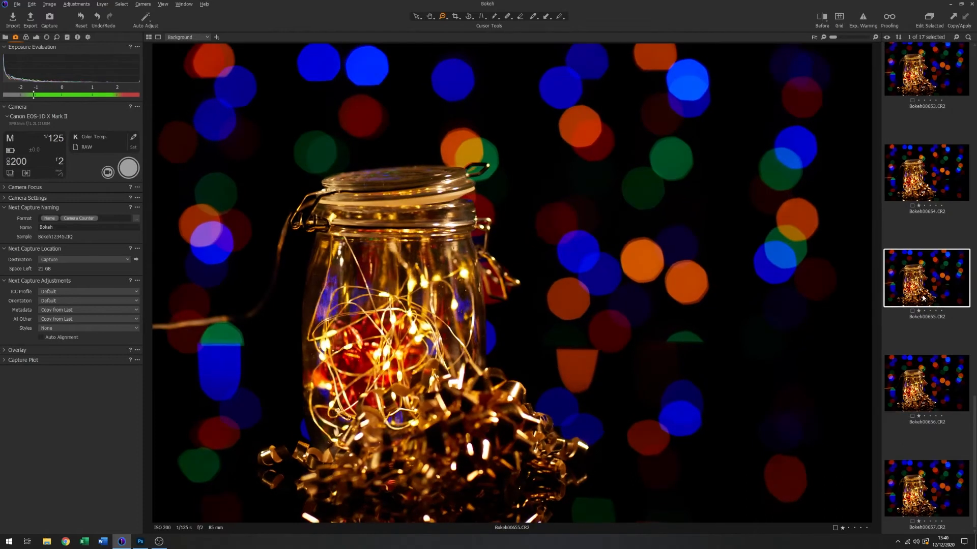
pyautogui.click(950, 196)
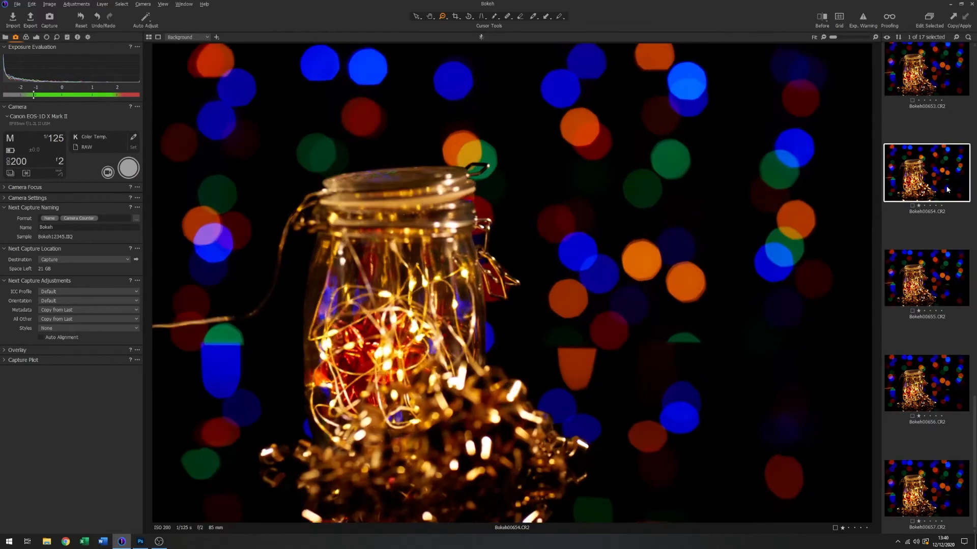
pyautogui.click(939, 280)
pyautogui.click(935, 368)
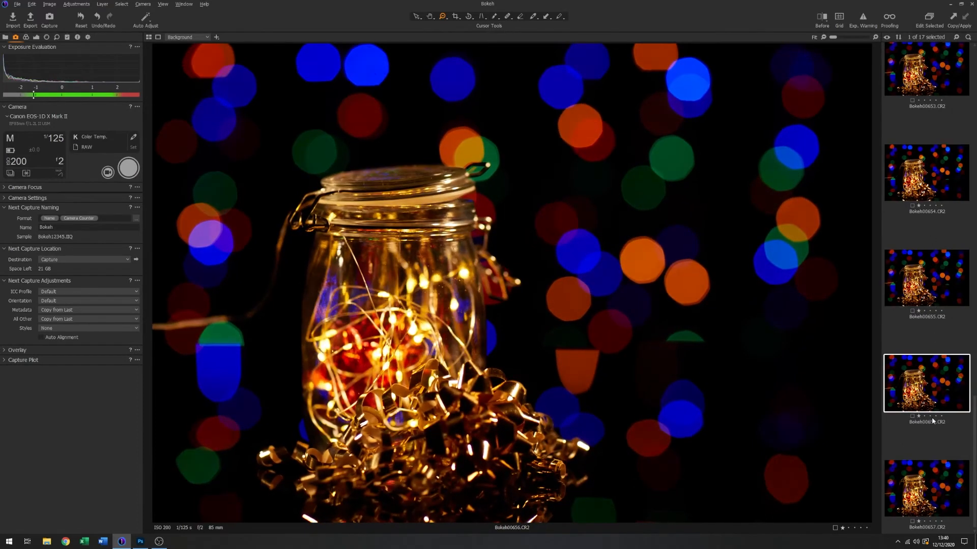
pyautogui.click(915, 489)
pyautogui.click(920, 387)
pyautogui.click(912, 286)
pyautogui.click(946, 191)
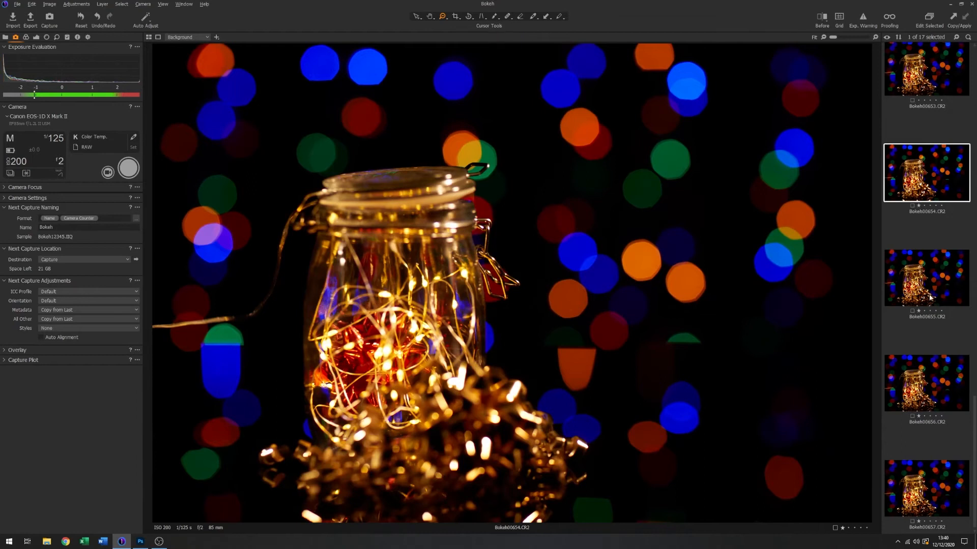
pyautogui.click(930, 297)
pyautogui.click(929, 379)
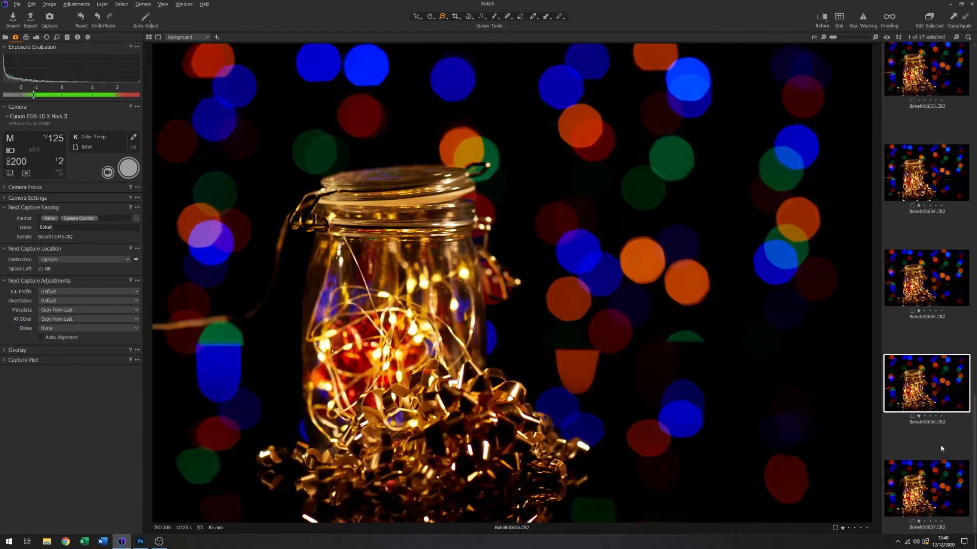
pyautogui.click(929, 497)
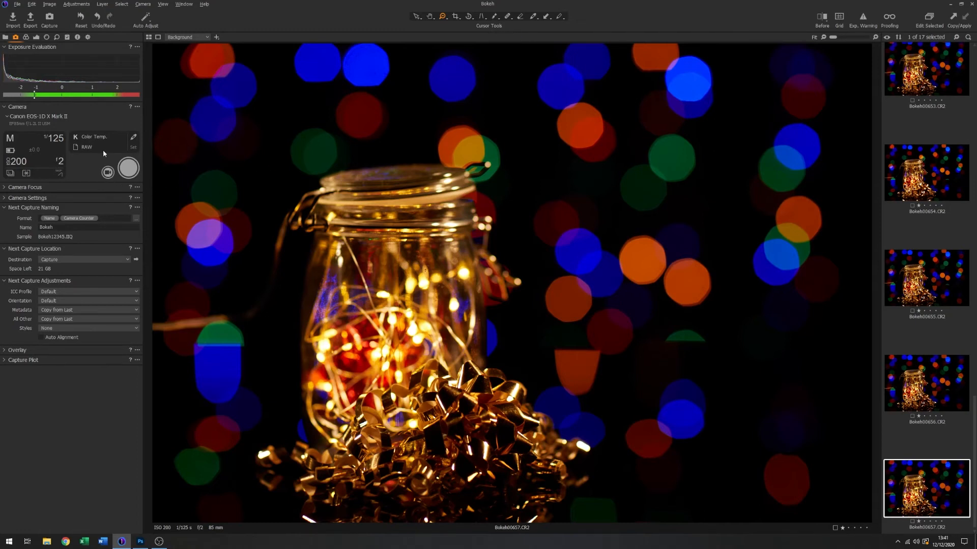
# - Set the aperture to f/1.2 and the shutter speed to 1/200 s, and capture a photo focused on the ribbon
pyautogui.click(60, 163)
pyautogui.click(93, 173)
pyautogui.click(60, 161)
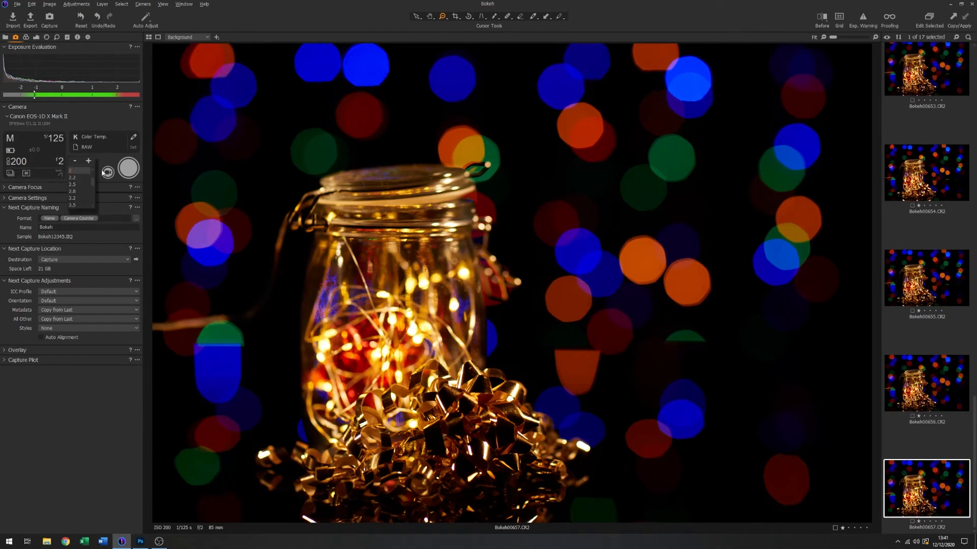
pyautogui.scroll(4, 79, 171)
pyautogui.click(76, 172)
pyautogui.click(59, 141)
pyautogui.click(75, 162)
pyautogui.click(128, 168)
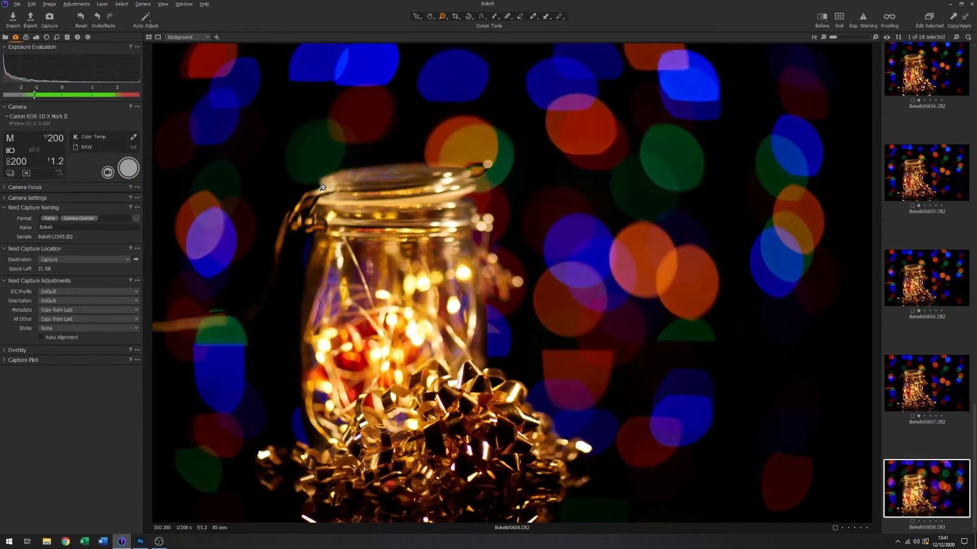
# - Shift the focus farther back in live view towards the rear of the jar, and capture a photo at f/1.2
pyautogui.click(108, 173)
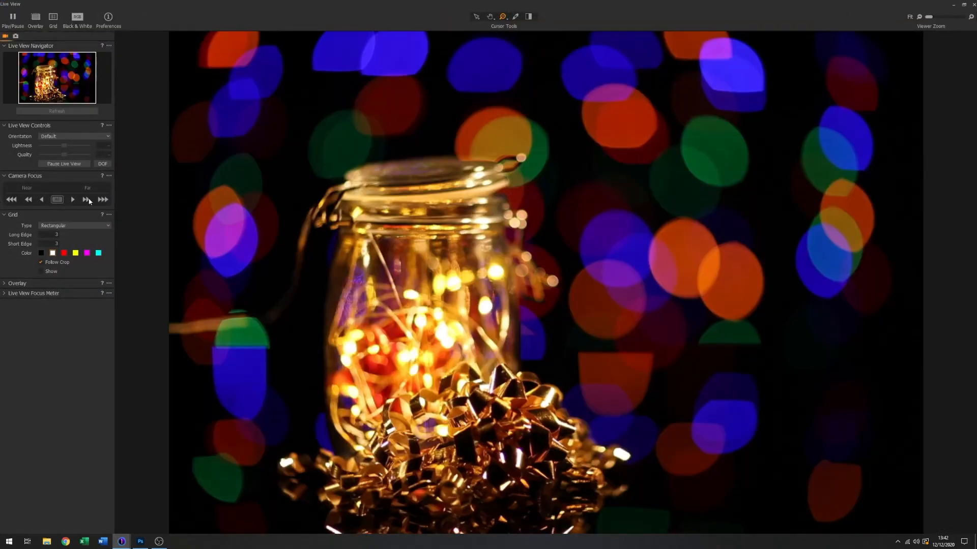
pyautogui.click(84, 202)
pyautogui.click(84, 201)
pyautogui.click(84, 202)
pyautogui.click(84, 202)
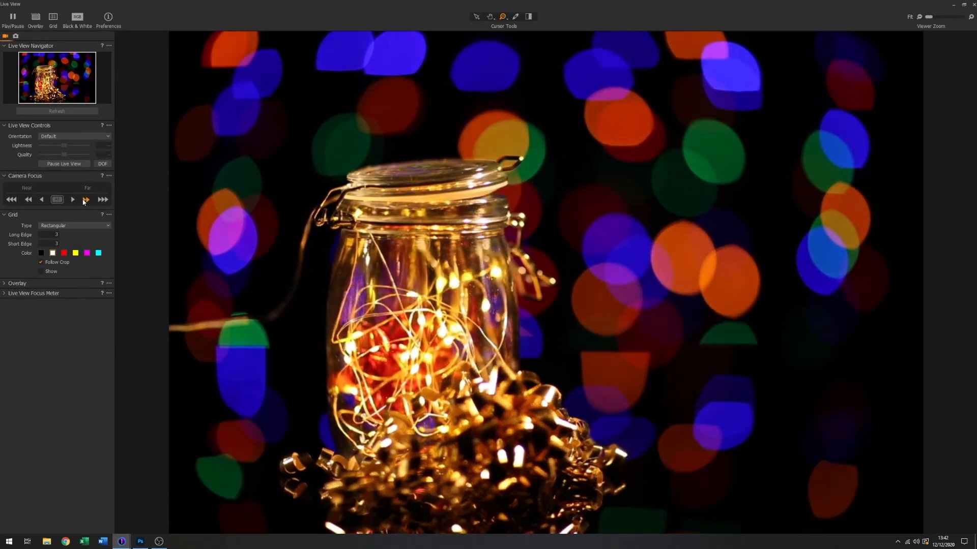
pyautogui.click(84, 202)
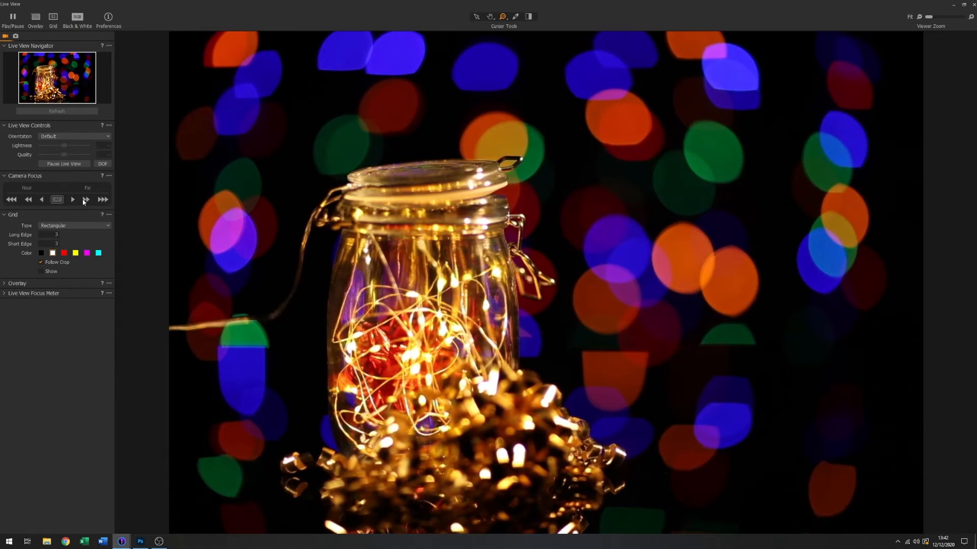
pyautogui.click(973, 5)
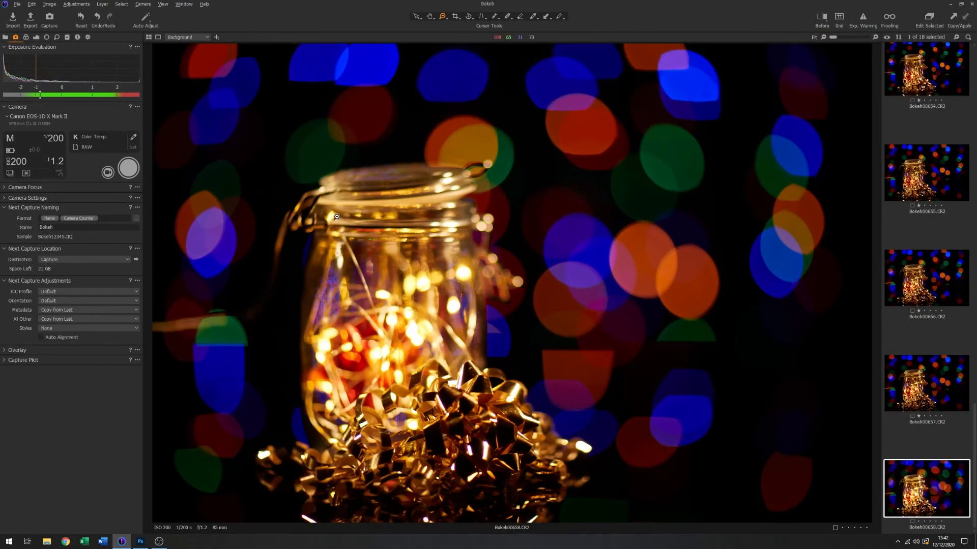
pyautogui.click(128, 169)
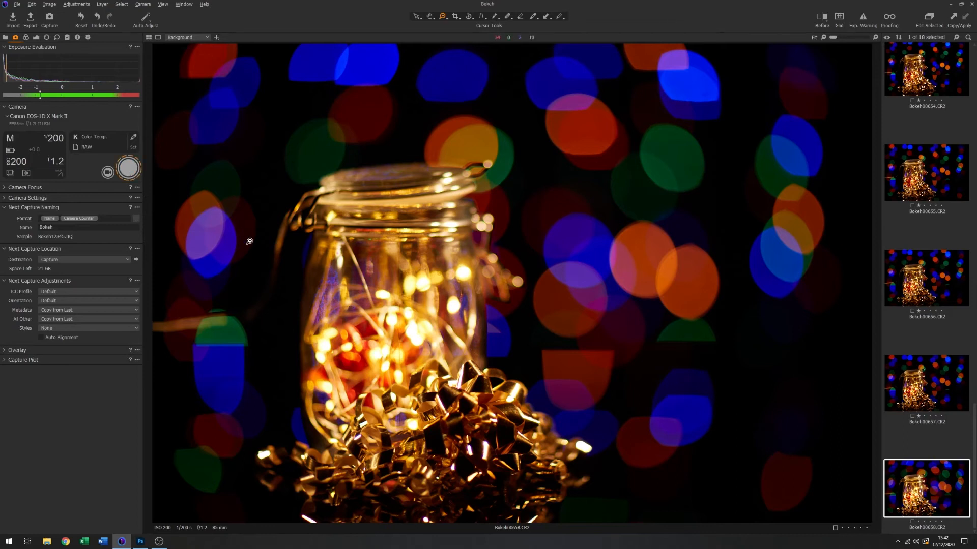
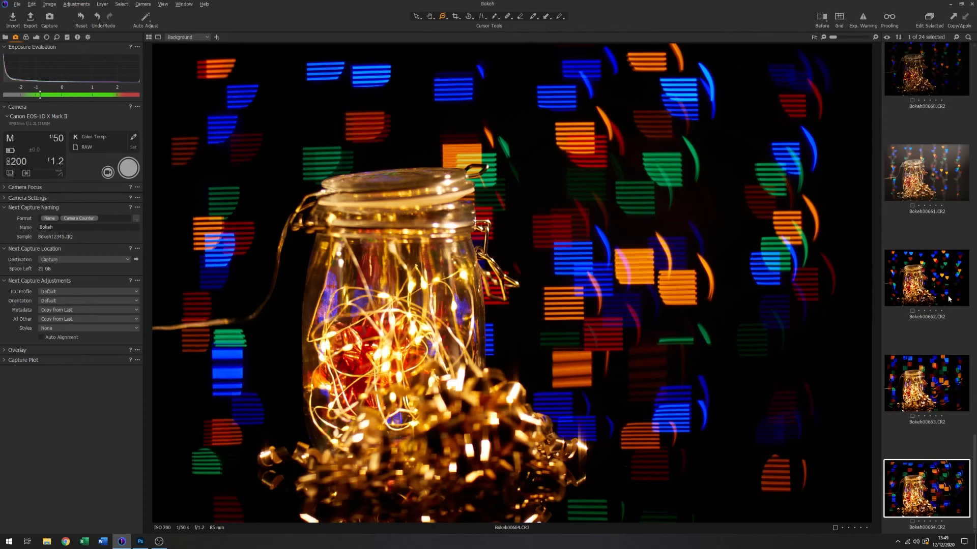
# - Select the four f/2 focus-position photos, Bokeh00657 back through Bokeh00654, together in the browser
pyautogui.scroll(5, 938, 322)
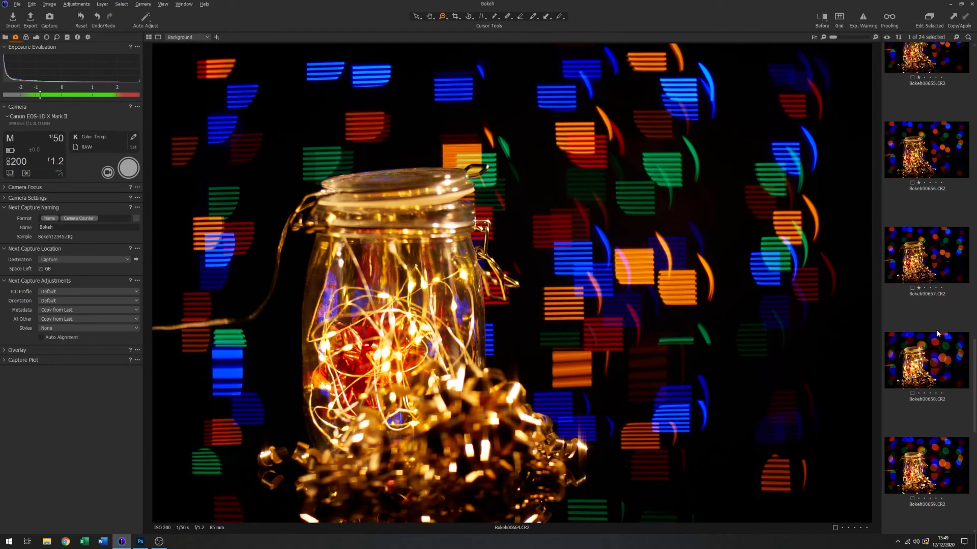
pyautogui.click(922, 256)
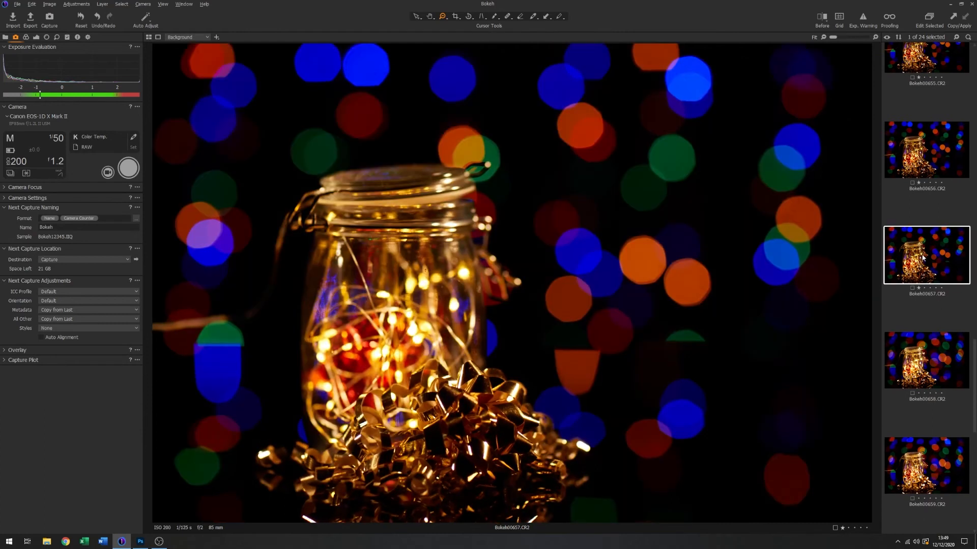
pyautogui.keyDown('ctrl'); pyautogui.click(931, 154); pyautogui.keyUp('ctrl')
pyautogui.keyDown('ctrl'); pyautogui.click(929, 65); pyautogui.keyUp('ctrl')
pyautogui.scroll(3, 918, 151)
pyautogui.keyDown('ctrl'); pyautogui.click(935, 73); pyautogui.keyUp('ctrl')
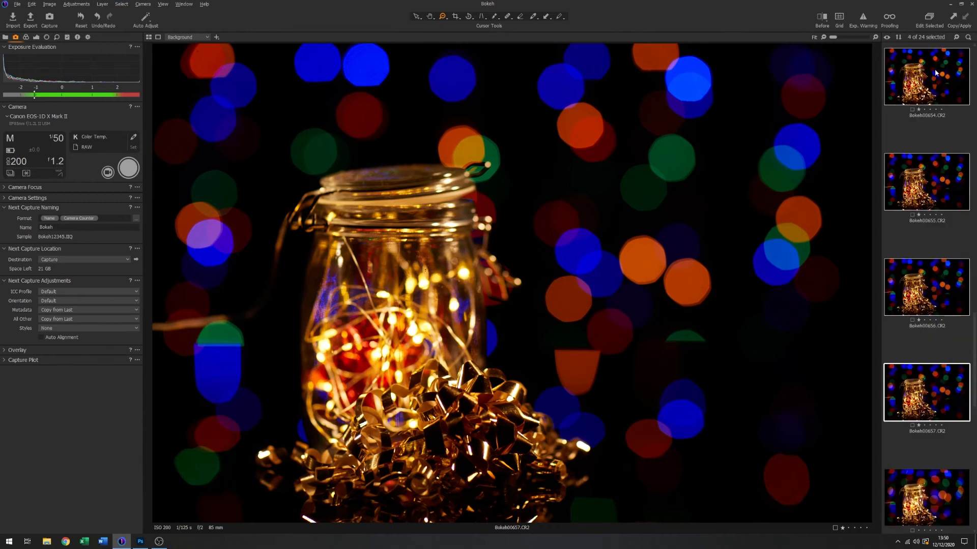
pyautogui.scroll(2, 900, 165)
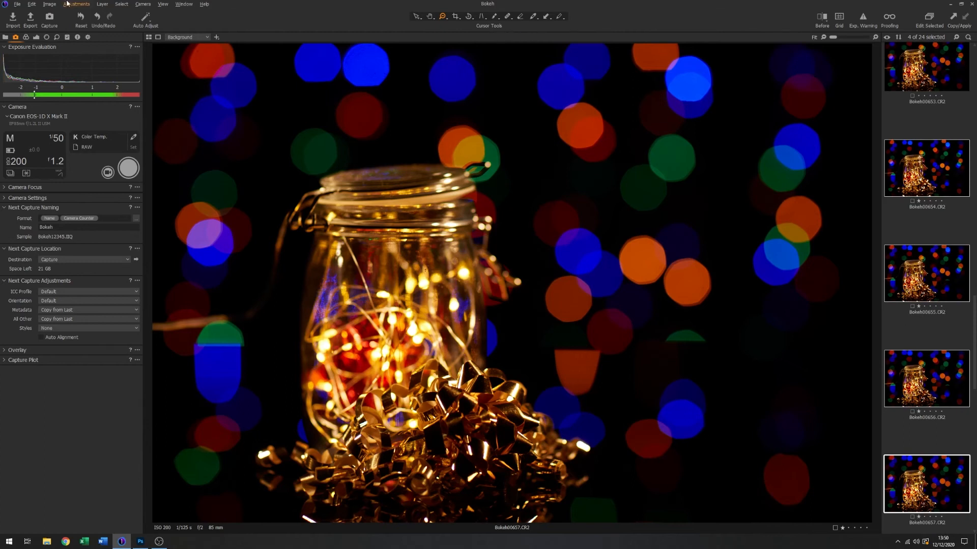
# - Process all selected variants with only the TIFF Adobe RGB (1998) (8bit) recipe into the Output folder
pyautogui.click(88, 39)
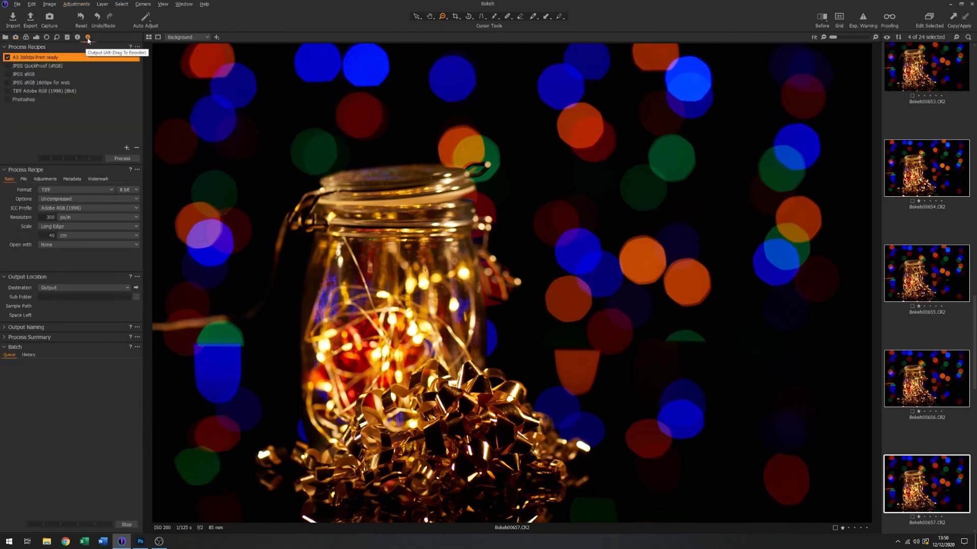
pyautogui.click(15, 93)
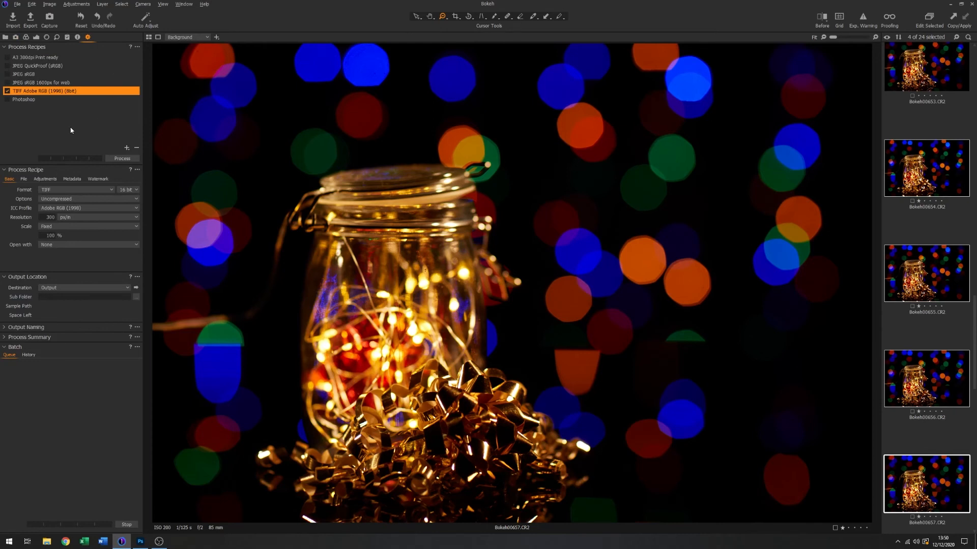
pyautogui.click(123, 159)
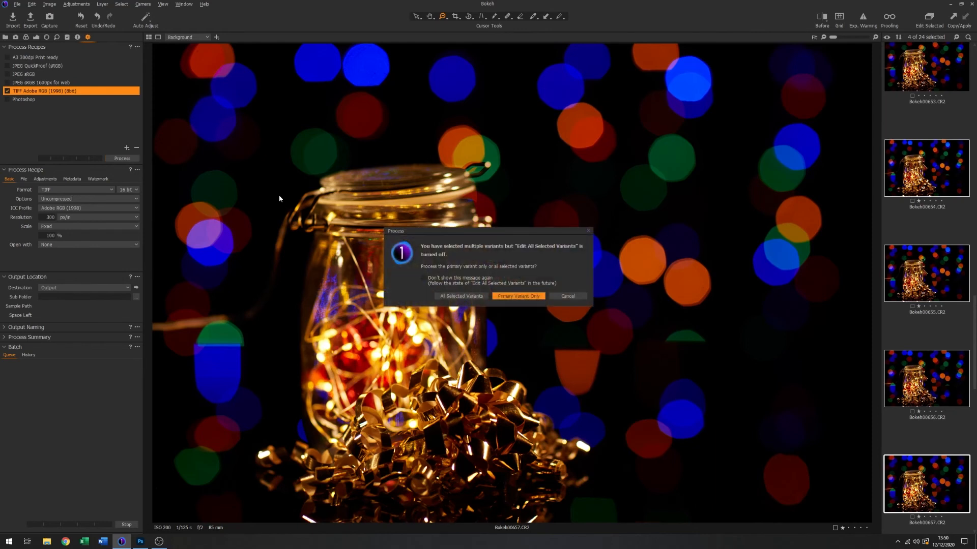
pyautogui.click(479, 296)
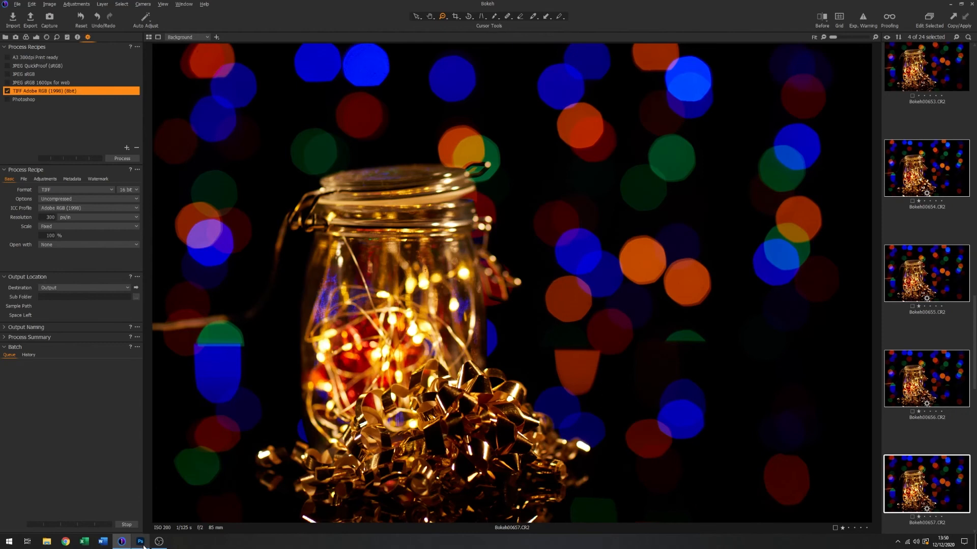
# - Switch to Photoshop, open Bokeh00654.tif through Bokeh00657.tif from the Output folder, and look through the images
pyautogui.moveTo(142, 543)
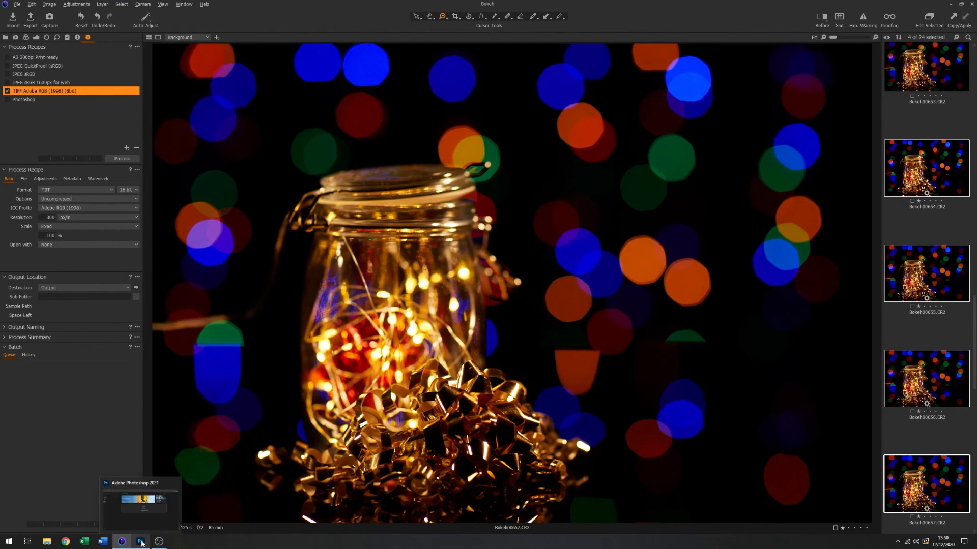
pyautogui.click(142, 543)
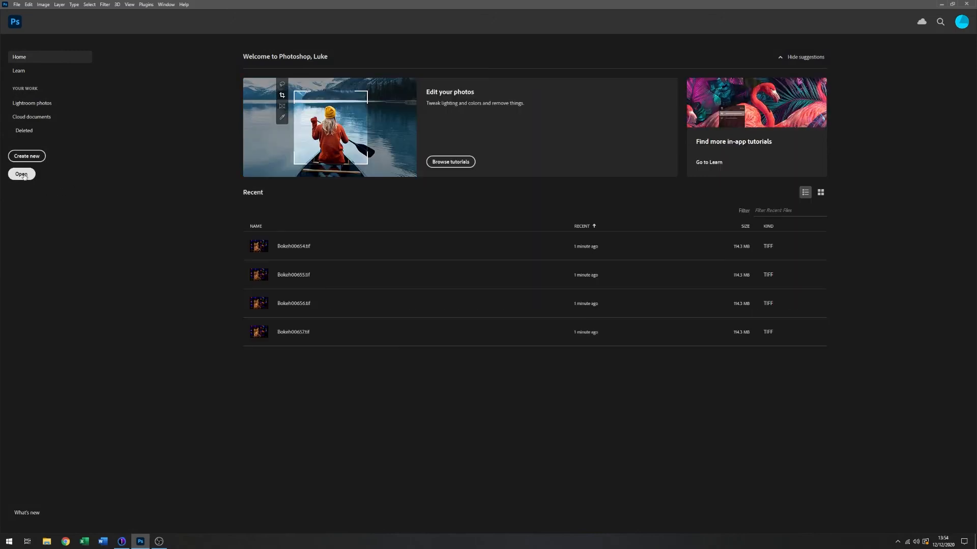
pyautogui.click(21, 174)
pyautogui.moveTo(400, 202); pyautogui.dragTo(164, 108)
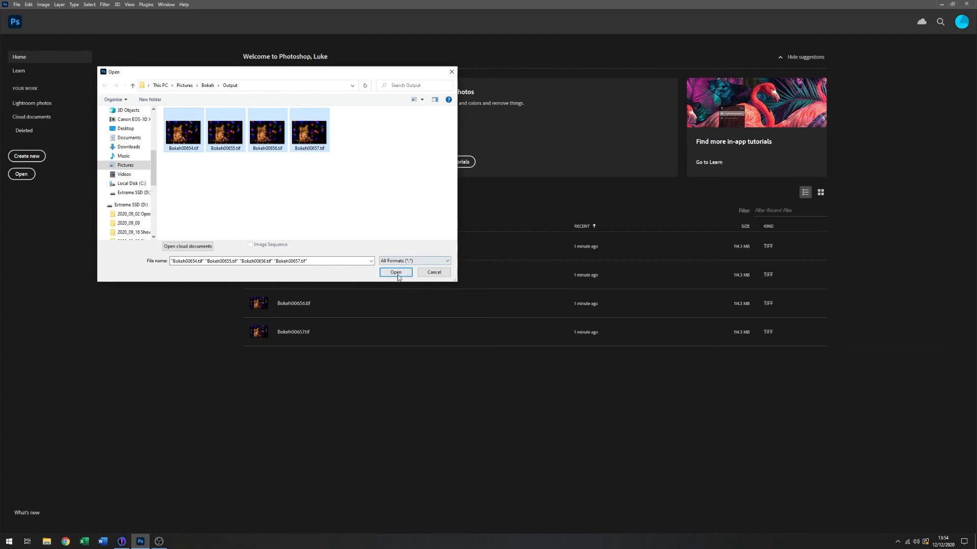
pyautogui.click(396, 272)
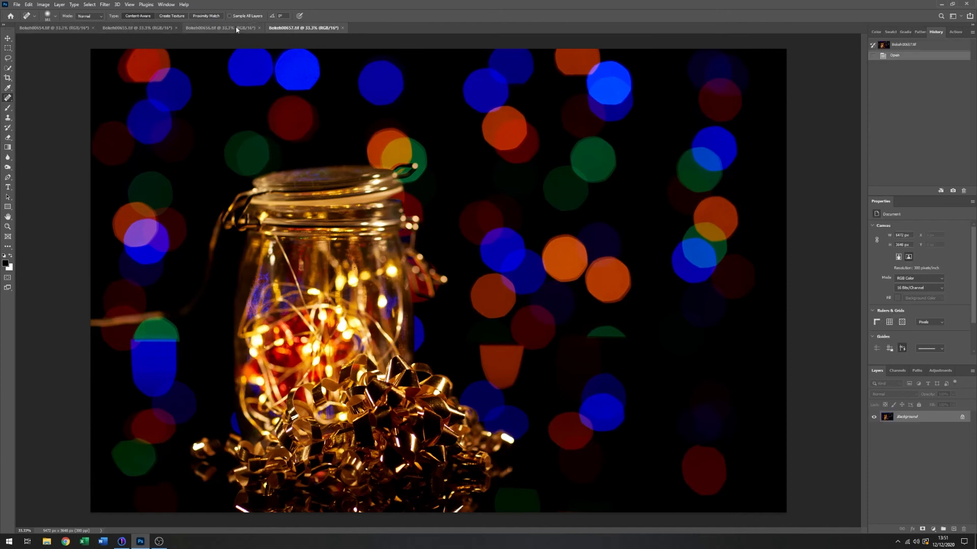
pyautogui.click(234, 28)
pyautogui.click(148, 28)
pyautogui.click(81, 29)
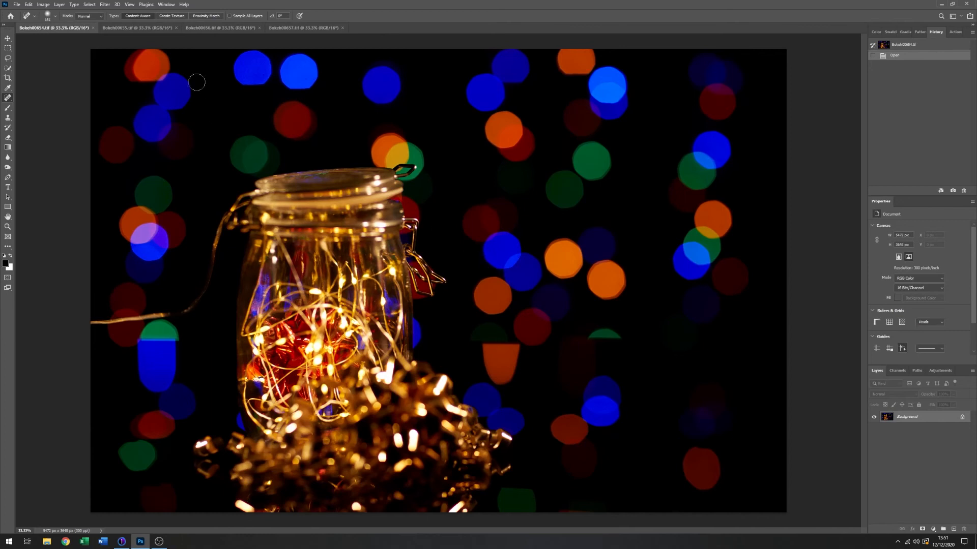
# - Copy the whole Bokeh00655 image and paste it as a new layer into the Bokeh00654 document
pyautogui.click(147, 29)
pyautogui.click(88, 5)
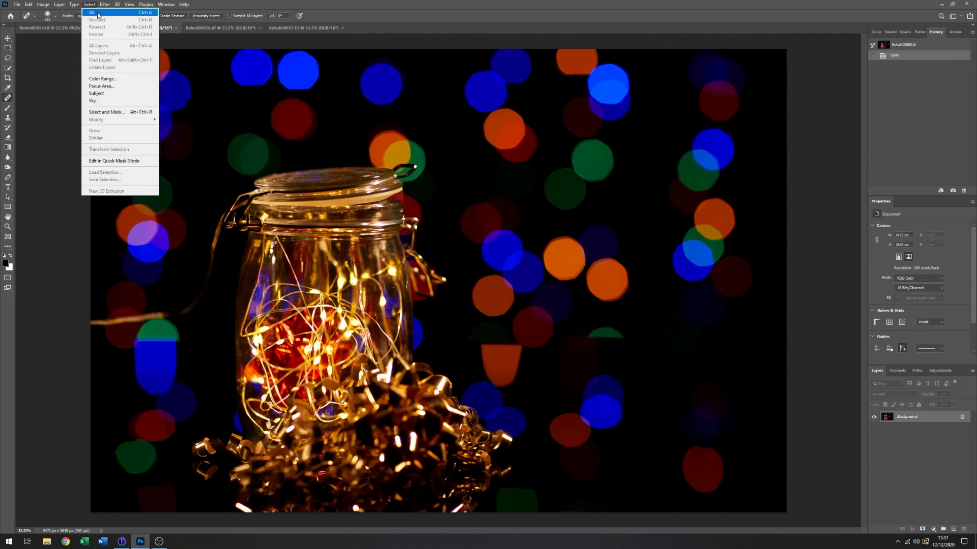
pyautogui.click(91, 13)
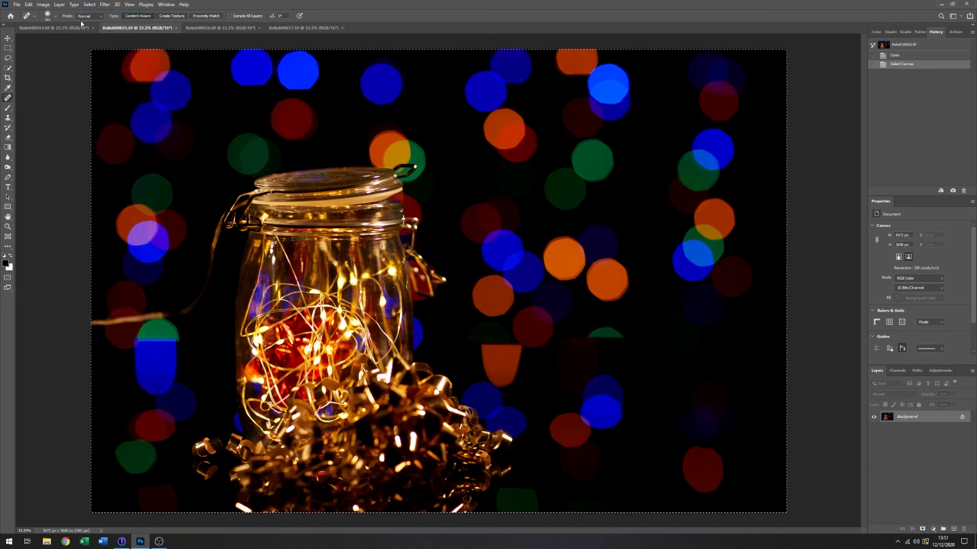
pyautogui.click(29, 5)
pyautogui.click(40, 59)
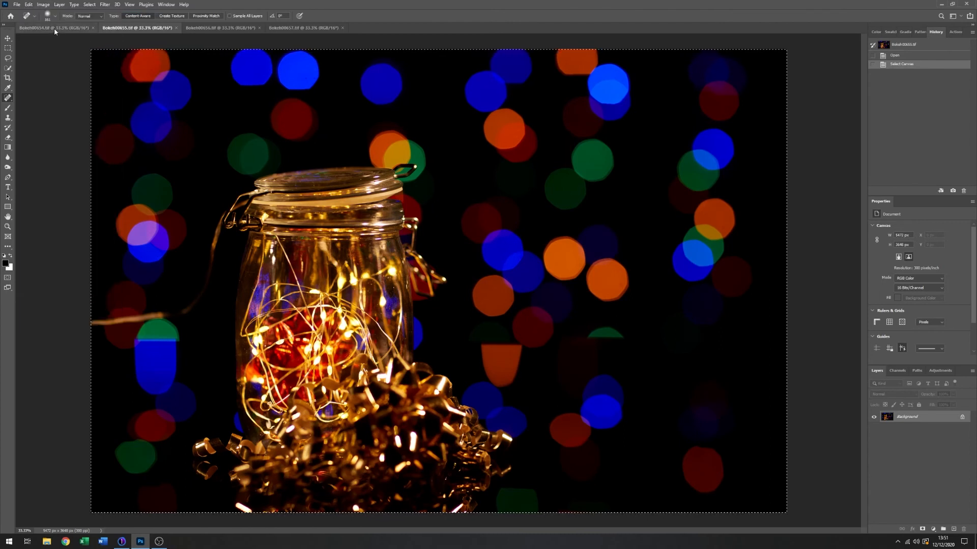
pyautogui.click(54, 28)
pyautogui.click(29, 5)
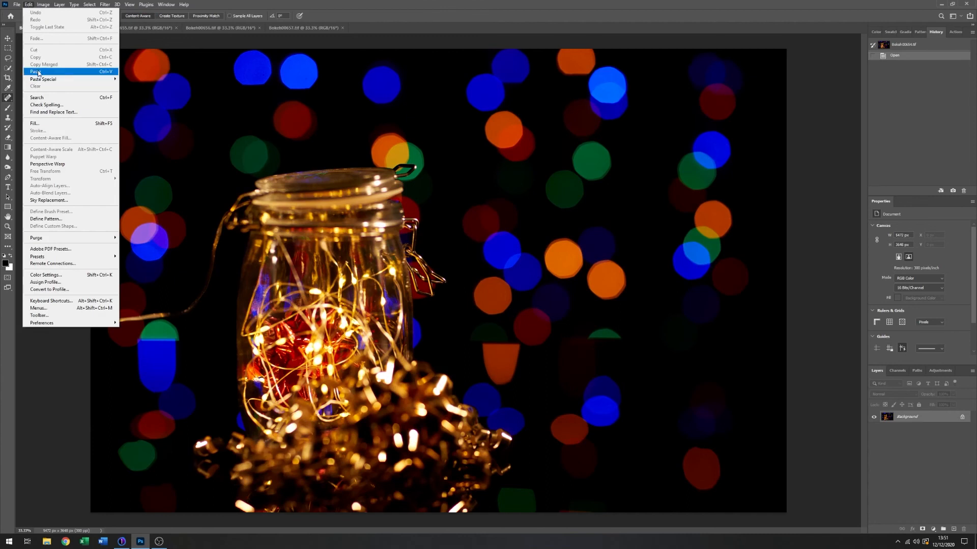
pyautogui.click(35, 71)
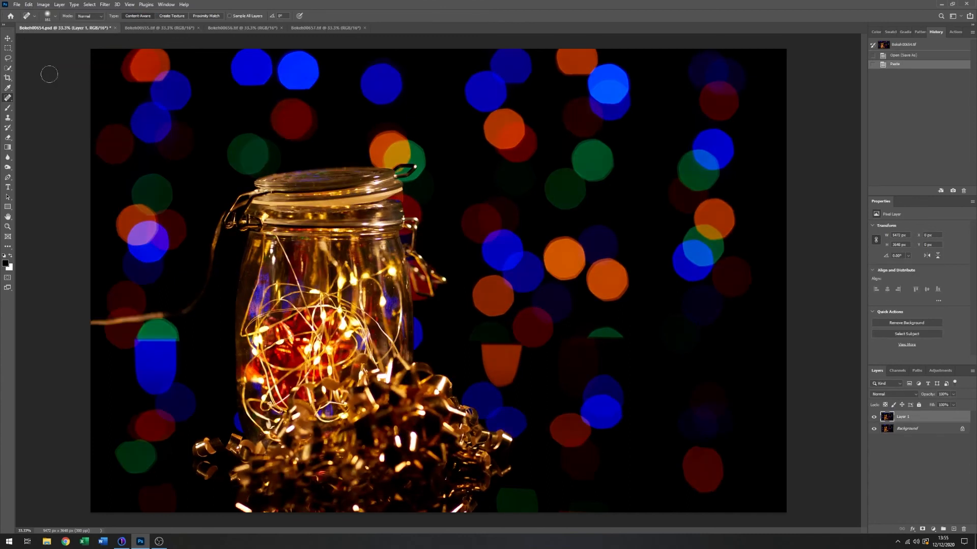
# - Copy the whole Bokeh00656 image and paste it as another layer into the Bokeh00654 document
pyautogui.click(242, 30)
pyautogui.click(90, 4)
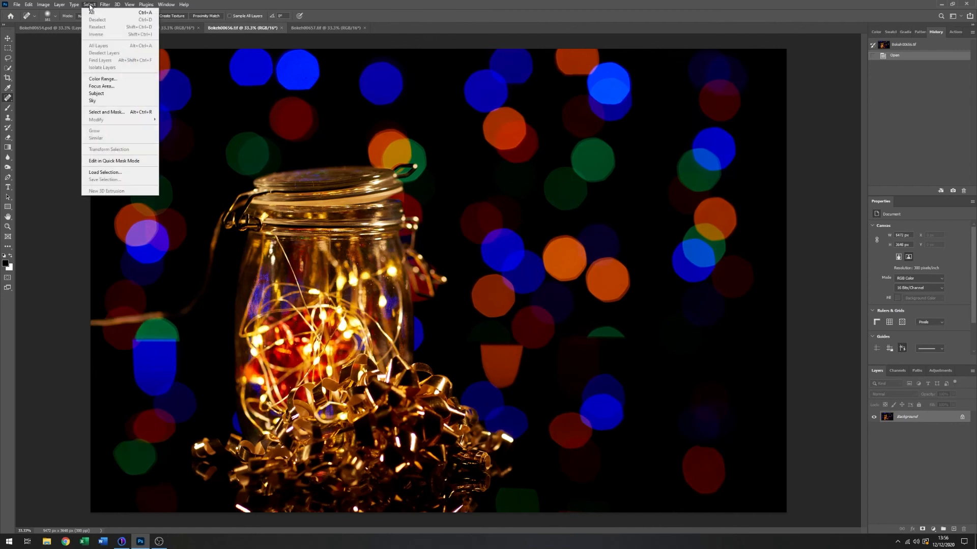
pyautogui.click(99, 13)
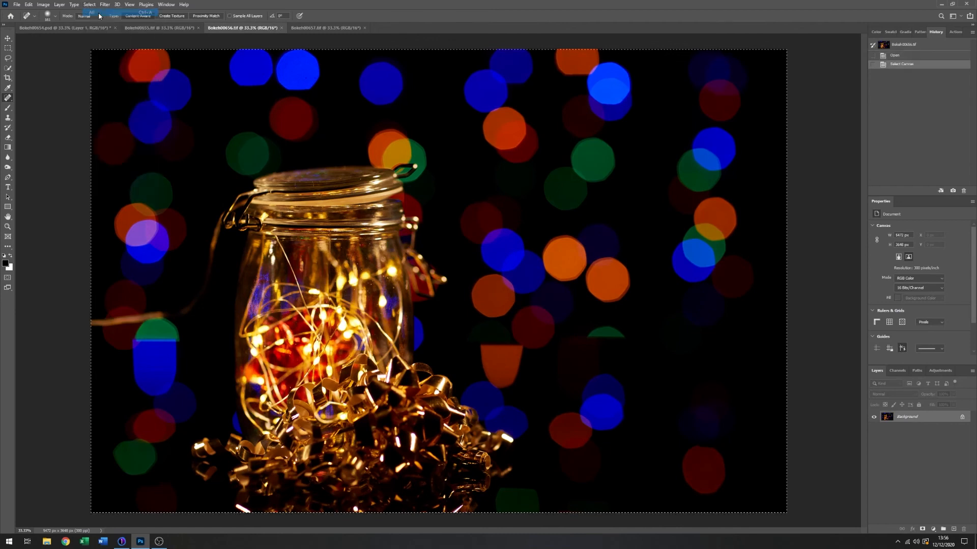
pyautogui.click(29, 4)
pyautogui.click(41, 58)
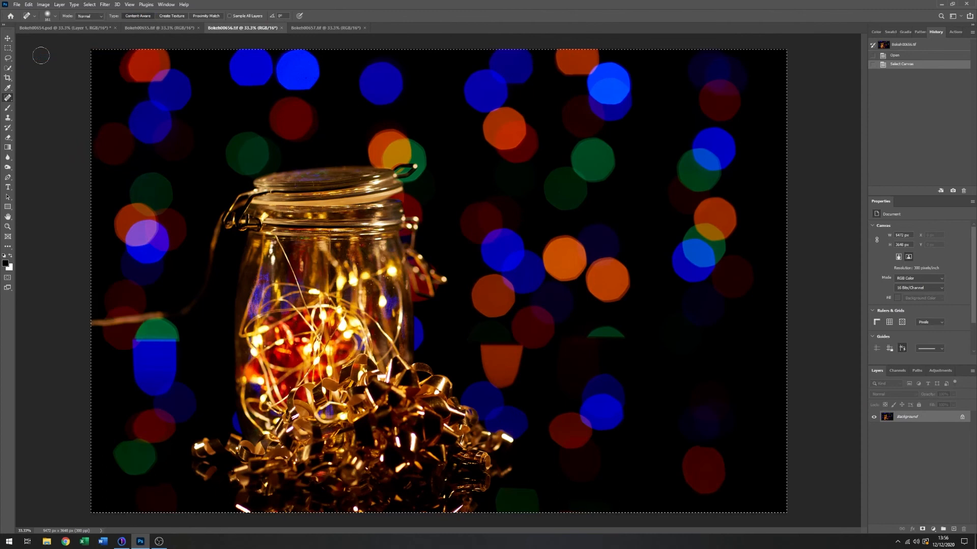
pyautogui.click(56, 28)
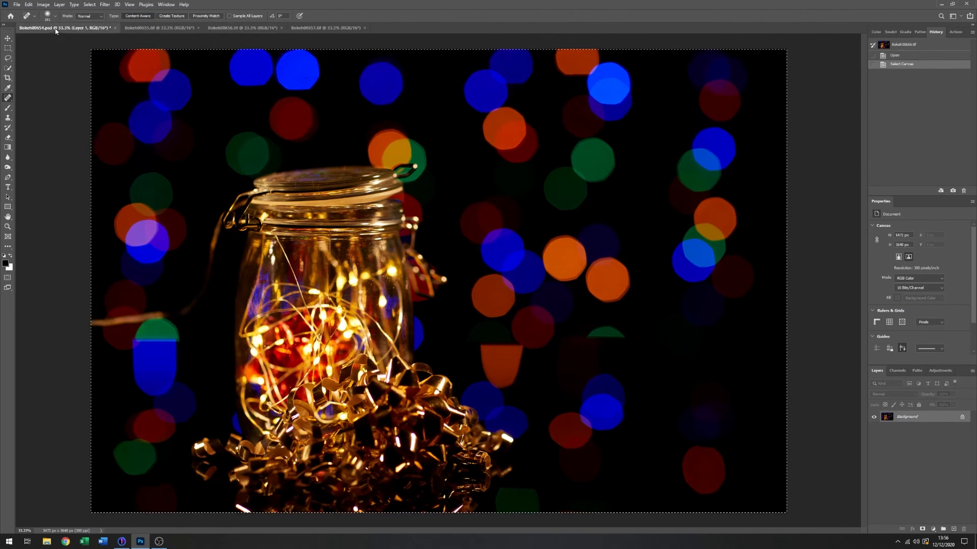
pyautogui.click(29, 5)
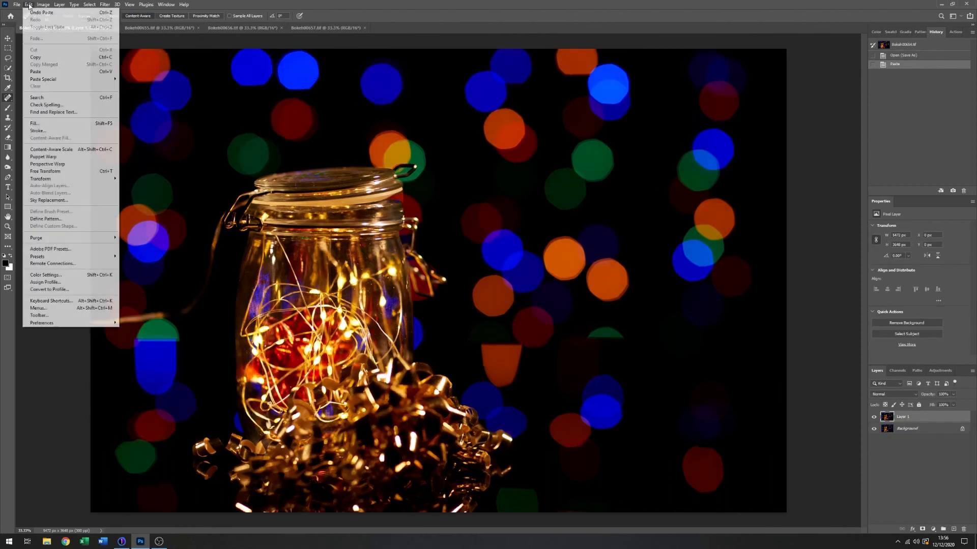
pyautogui.click(36, 71)
# - Copy the whole Bokeh00657 image and paste it as the uppermost layer of the Bokeh00654 document
pyautogui.click(306, 28)
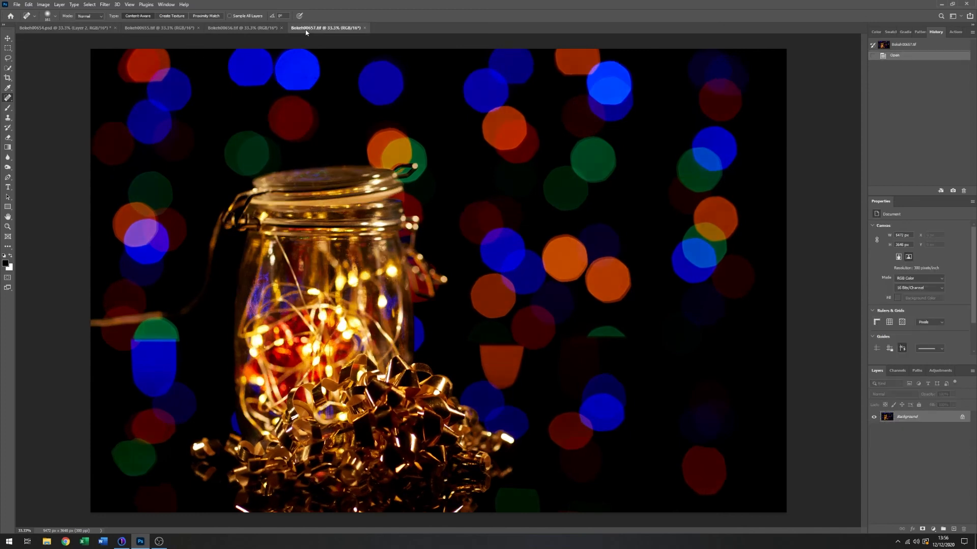
pyautogui.click(89, 4)
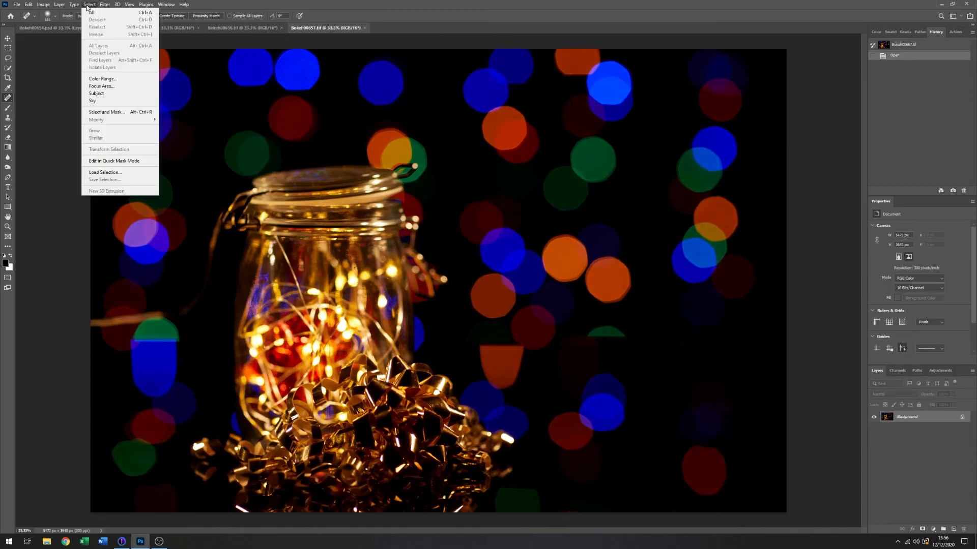
pyautogui.click(94, 16)
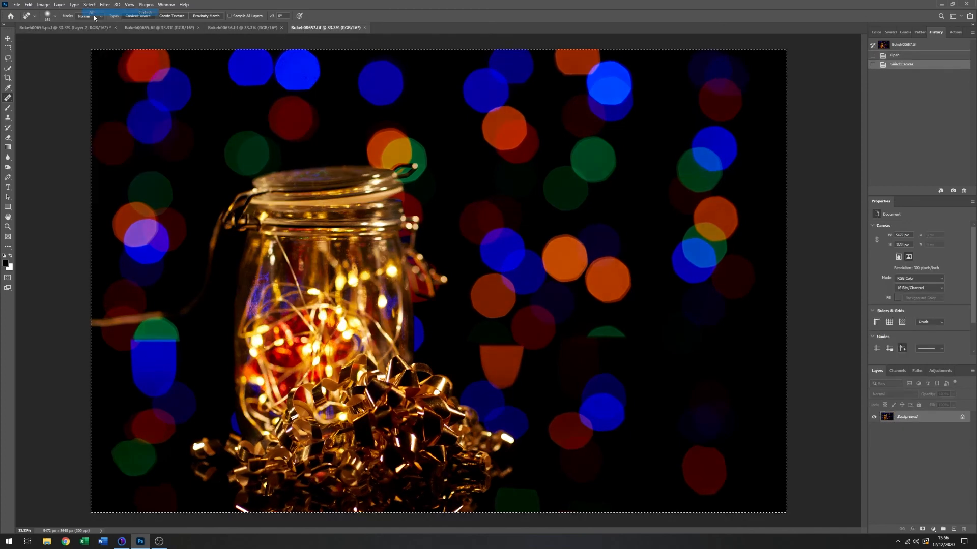
pyautogui.click(29, 5)
pyautogui.click(44, 58)
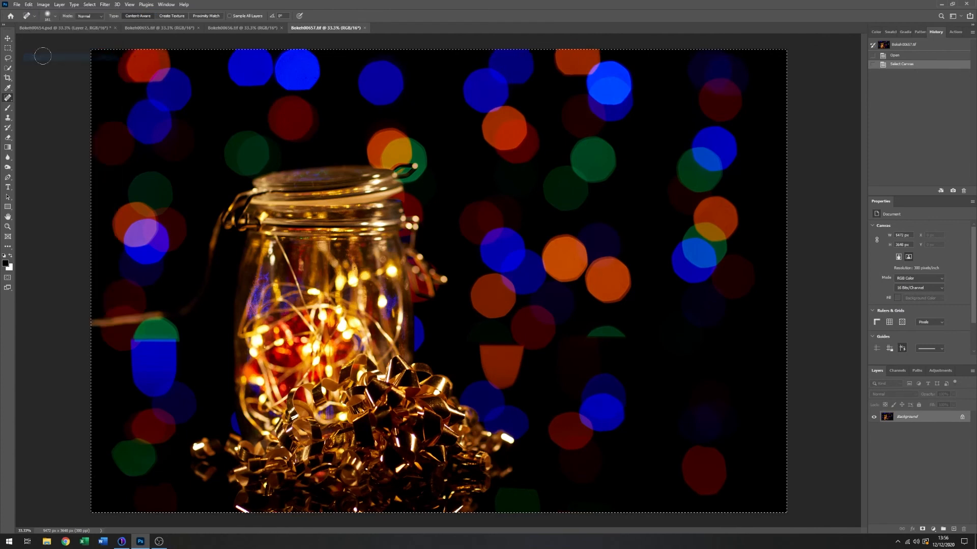
pyautogui.click(37, 28)
pyautogui.click(28, 4)
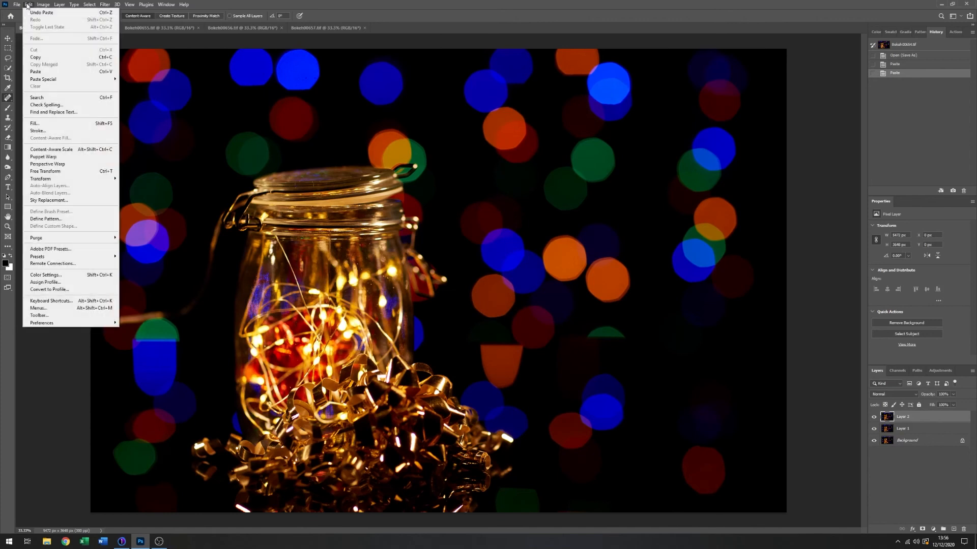
pyautogui.click(37, 71)
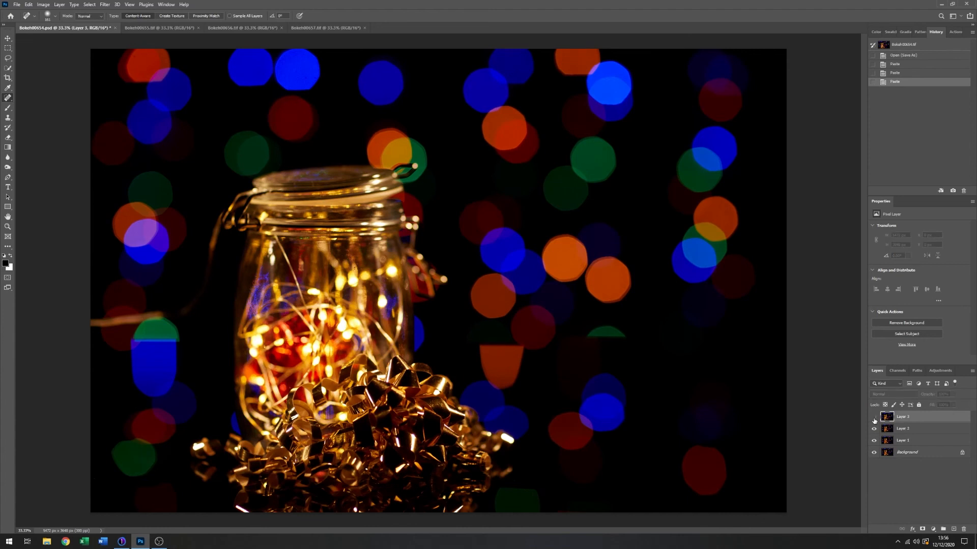
# - Hide Layer 3, Layer 2 and Layer 1 in turn and show them again to compare each layer's focus position
pyautogui.click(874, 417)
pyautogui.click(874, 429)
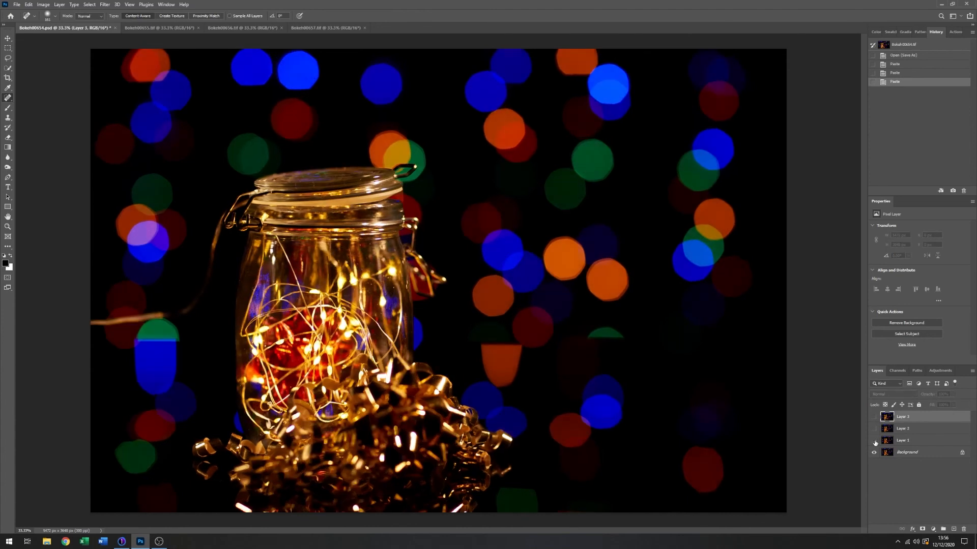
pyautogui.click(875, 441)
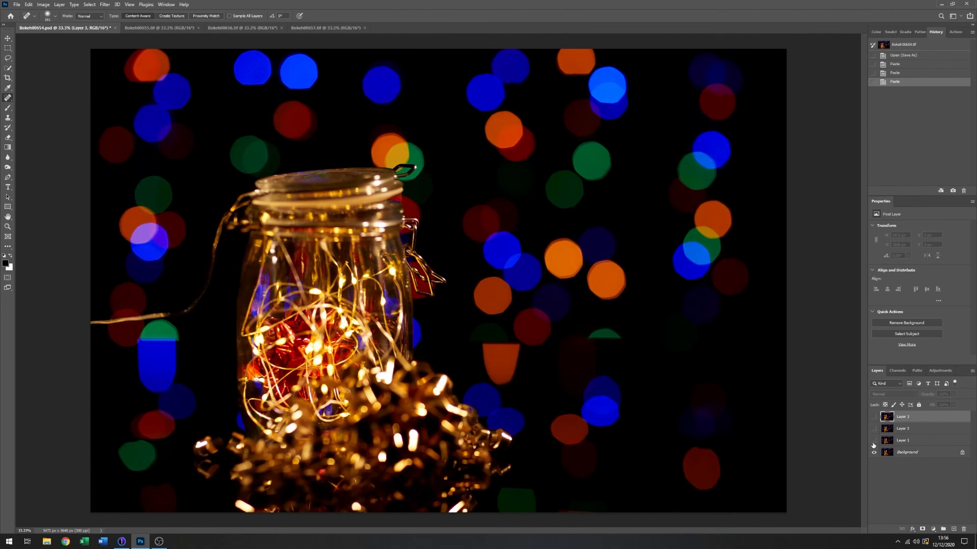
pyautogui.click(874, 441)
pyautogui.click(874, 429)
pyautogui.click(874, 417)
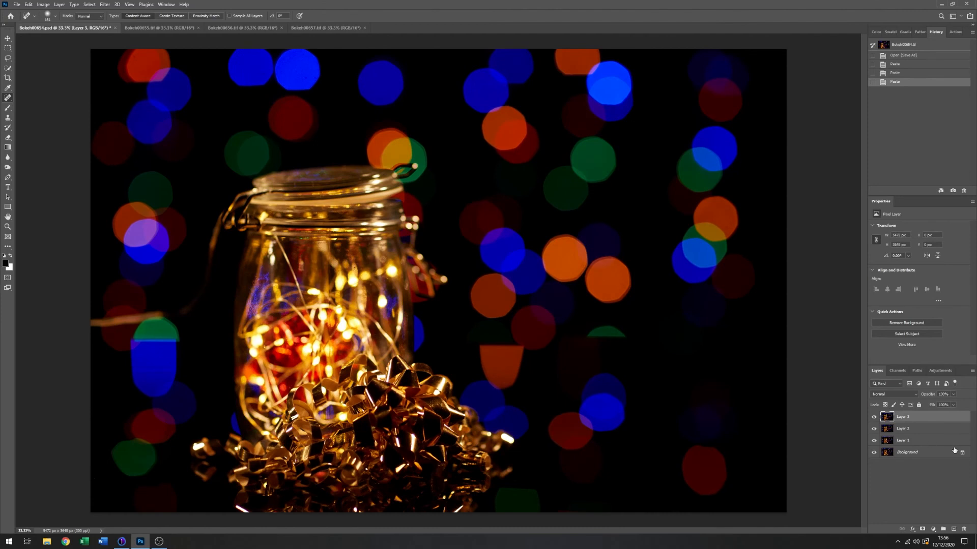
# - Add a layer mask to each of Layer 1, Layer 2 and Layer 3
pyautogui.click(934, 441)
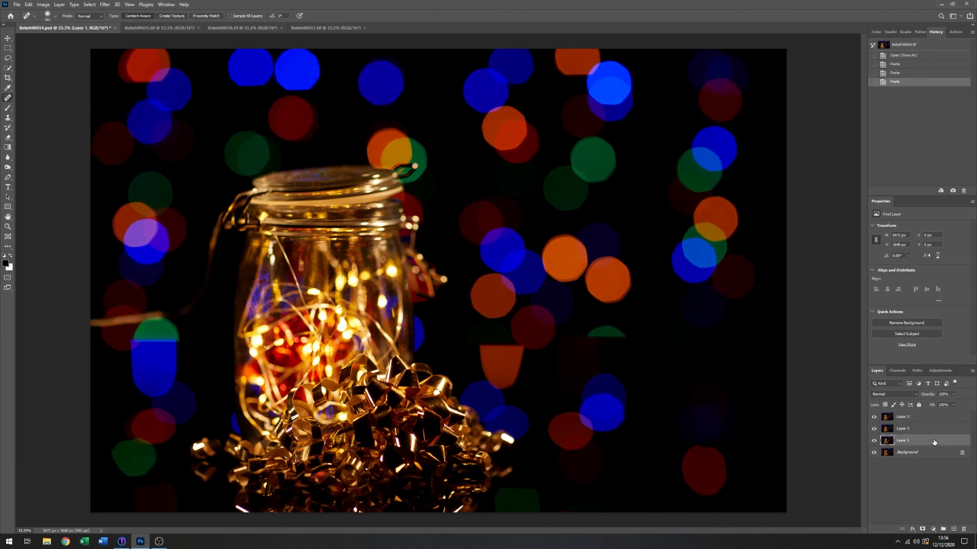
pyautogui.click(922, 529)
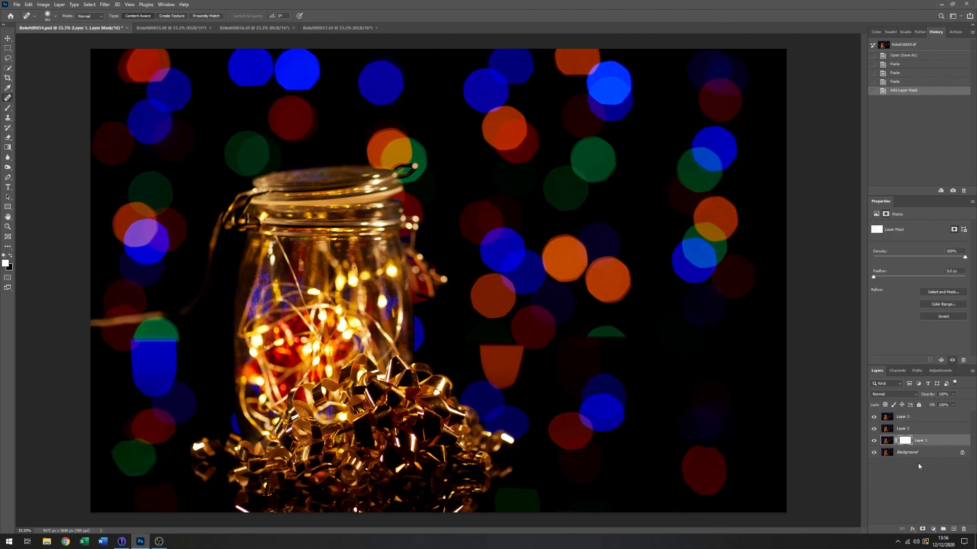
pyautogui.click(925, 430)
pyautogui.click(921, 529)
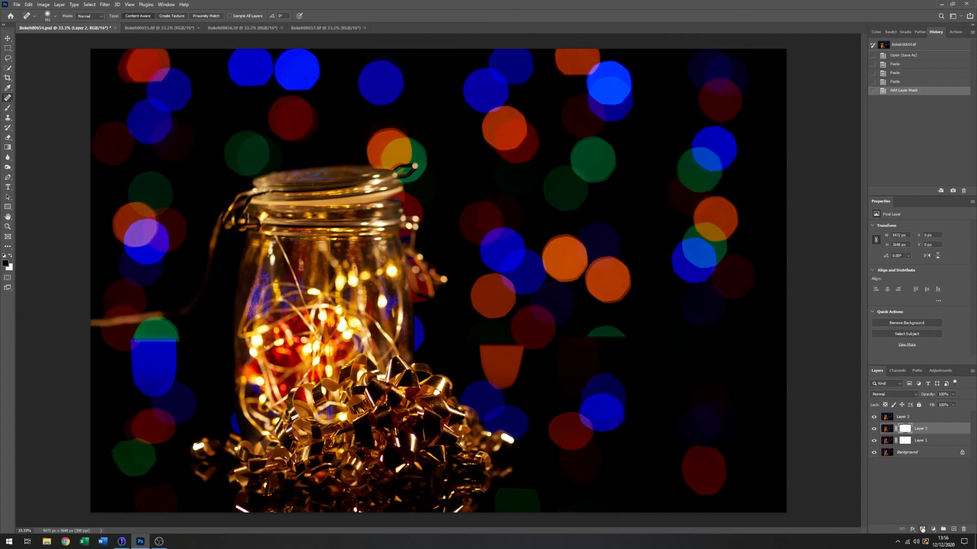
pyautogui.click(926, 416)
pyautogui.click(922, 529)
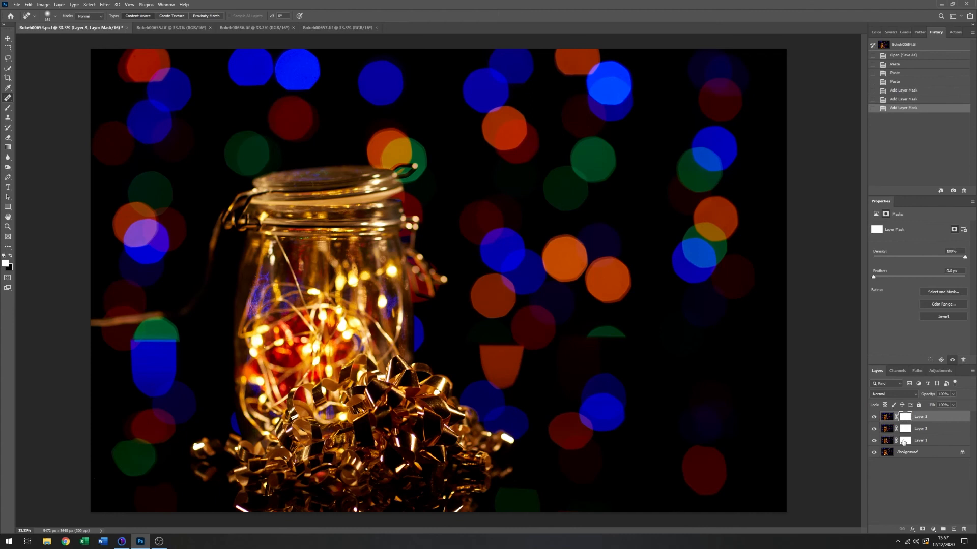
# - Invert the masks of Layer 1, Layer 2 and Layer 3 to black so that all three layers are concealed
pyautogui.click(944, 438)
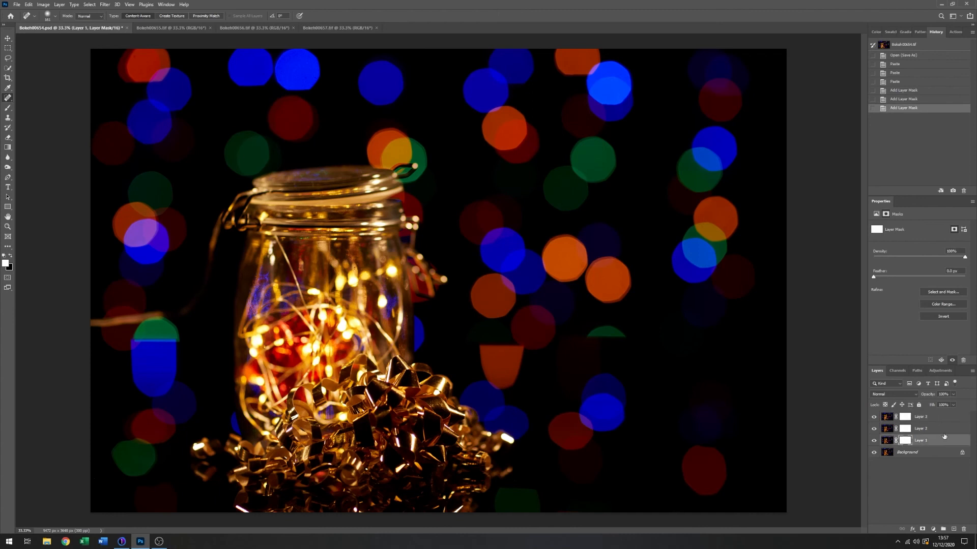
pyautogui.click(944, 317)
pyautogui.click(904, 429)
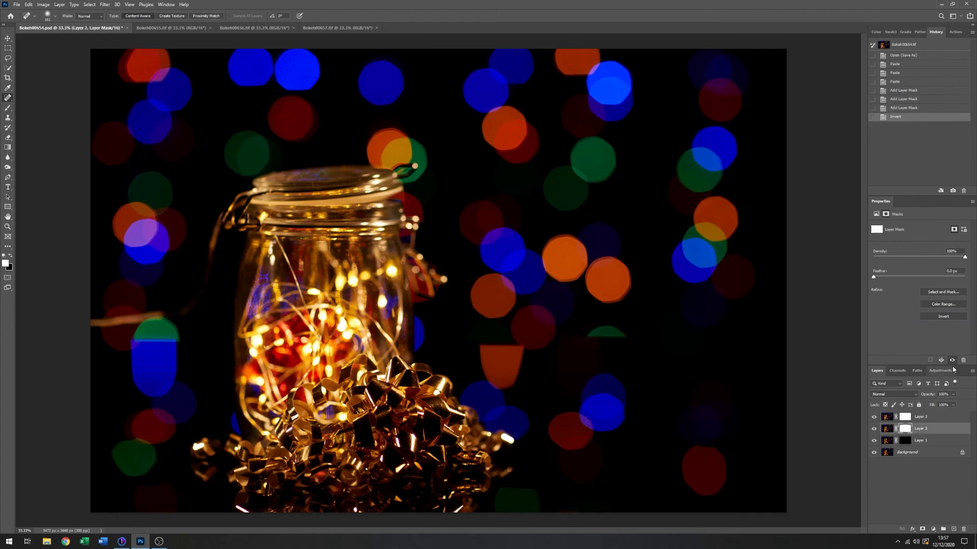
pyautogui.click(947, 318)
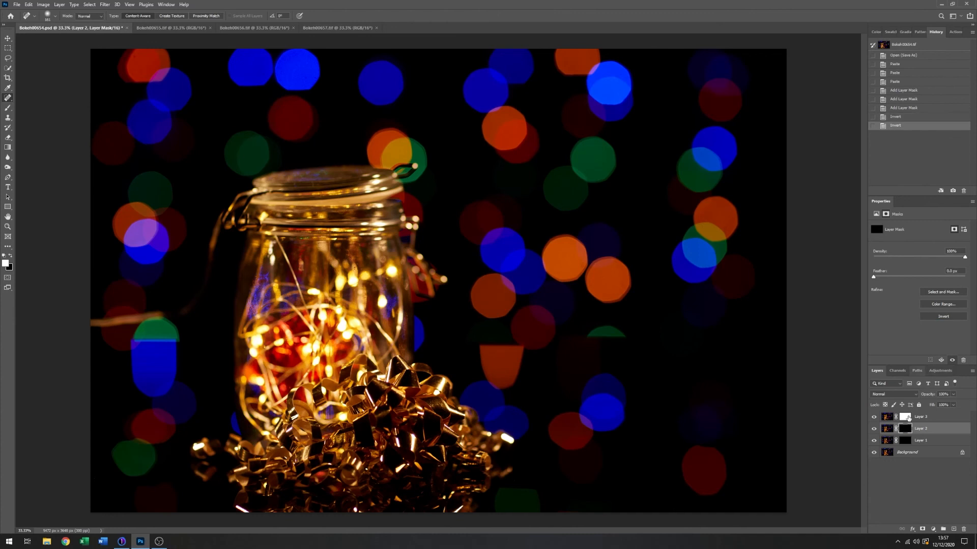
pyautogui.click(908, 417)
pyautogui.click(945, 318)
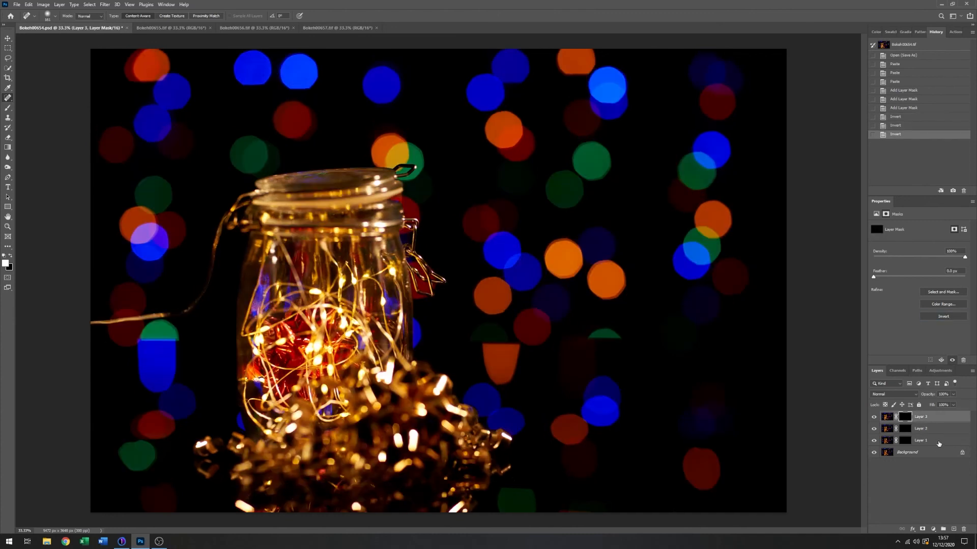
# - Paint white with the Brush on Layer 1's mask over the jar's lid, neck and left clasp to reveal that layer's focus
pyautogui.click(939, 442)
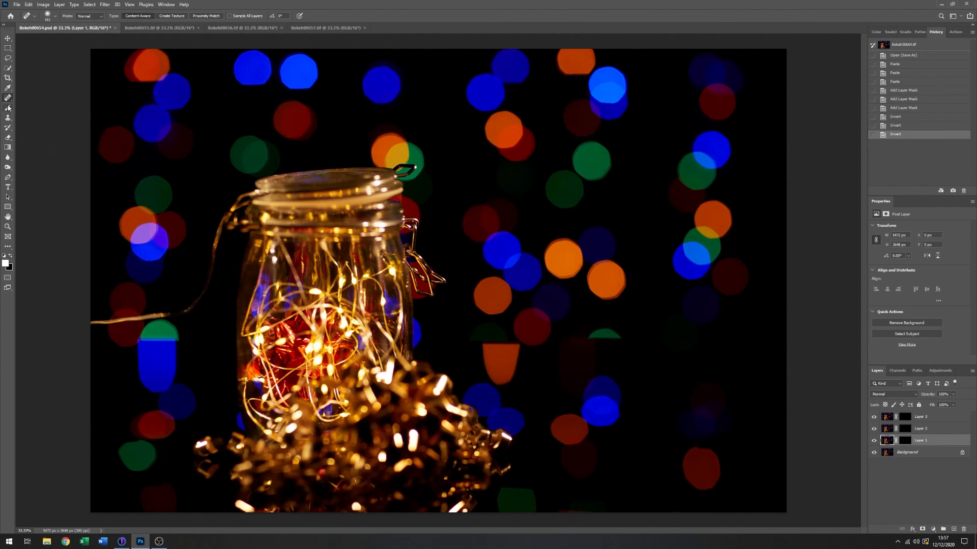
pyautogui.click(906, 440)
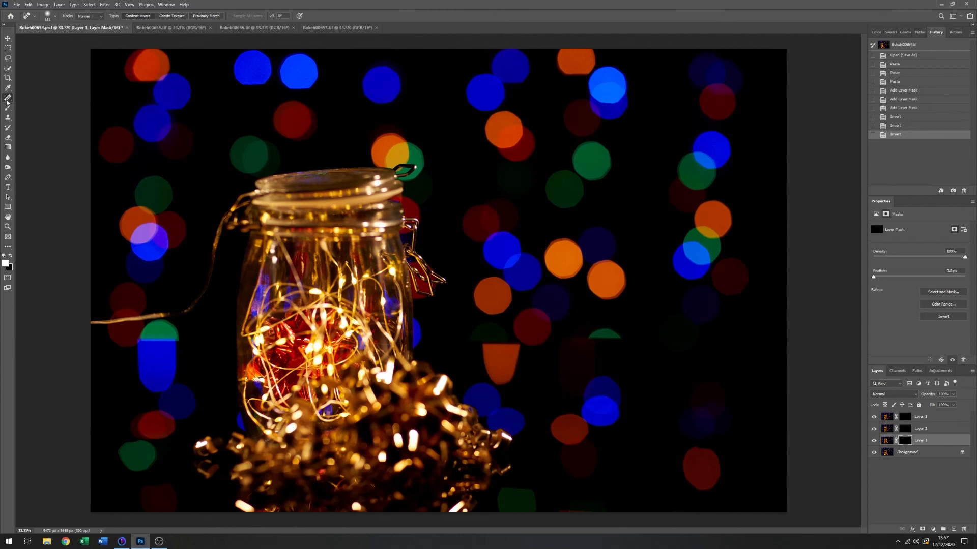
pyautogui.click(8, 109)
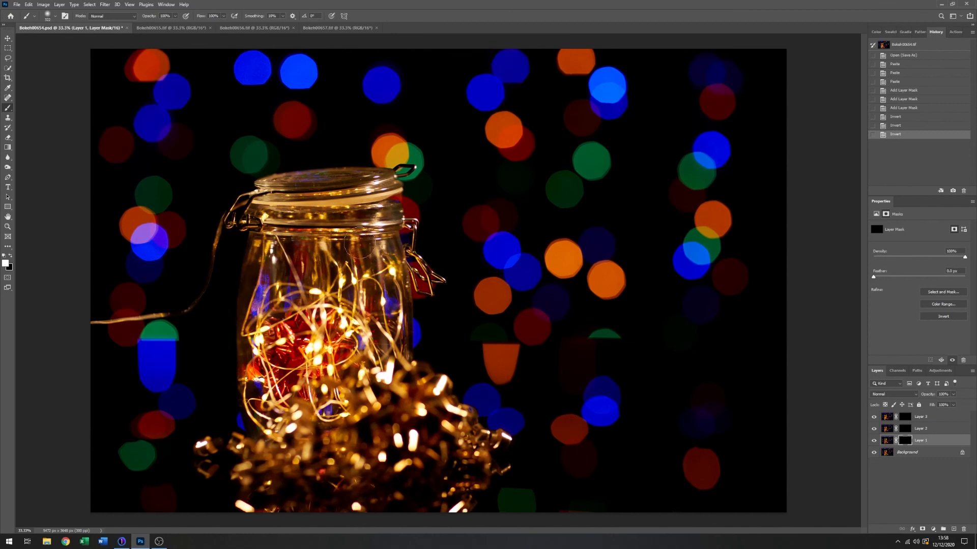
pyautogui.moveTo(359, 244); pyautogui.dragTo(290, 252)
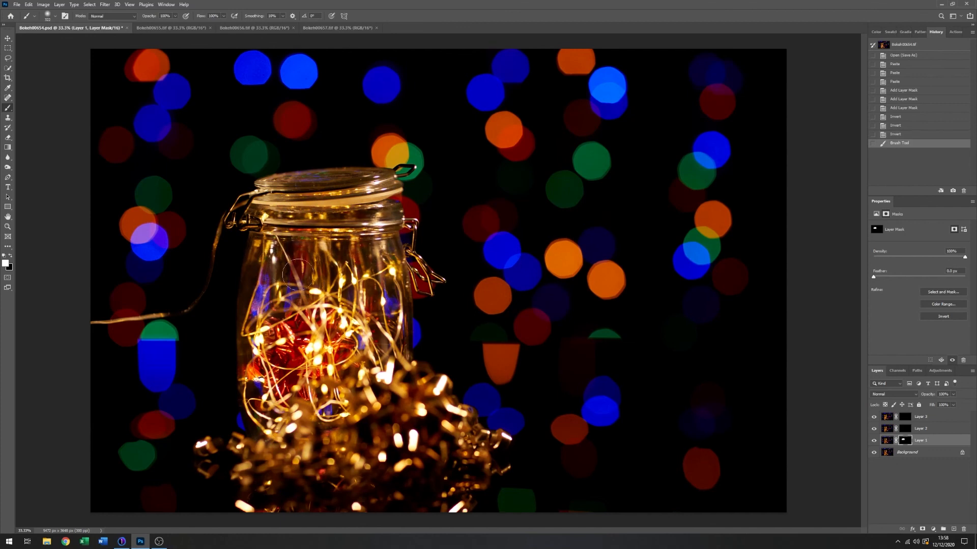
# - Paint white on Layer 2's mask over the lower part of the jar, and on Layer 3's mask over the gold ribbons
pyautogui.click(908, 431)
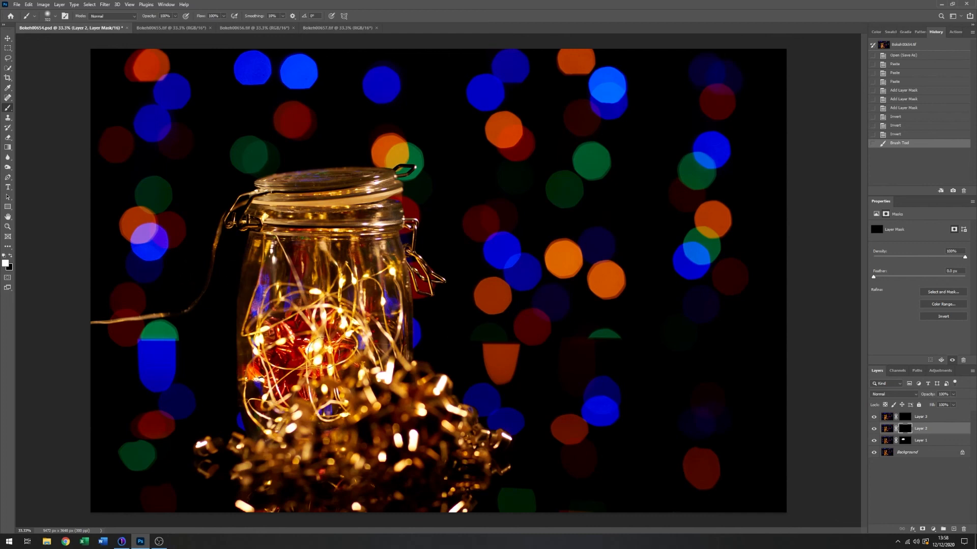
pyautogui.moveTo(291, 358)
pyautogui.mouseDown()
pyautogui.moveTo(275, 355)
pyautogui.moveTo(358, 339)
pyautogui.moveTo(362, 358)
pyautogui.moveTo(390, 366)
pyautogui.moveTo(311, 389)
pyautogui.moveTo(379, 386)
pyautogui.moveTo(392, 357)
pyautogui.moveTo(351, 391)
pyautogui.moveTo(267, 407)
pyautogui.moveTo(252, 420)
pyautogui.moveTo(405, 369)
pyautogui.moveTo(373, 401)
pyautogui.moveTo(315, 415)
pyautogui.moveTo(394, 368)
pyautogui.moveTo(258, 424)
pyautogui.mouseUp()
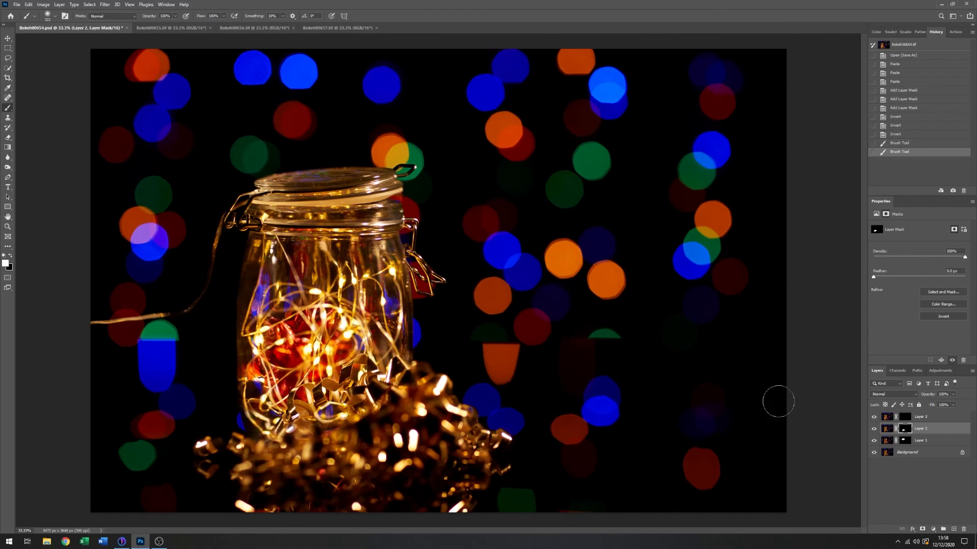
pyautogui.click(905, 418)
pyautogui.moveTo(353, 437)
pyautogui.mouseDown()
pyautogui.moveTo(401, 420)
pyautogui.moveTo(334, 435)
pyautogui.moveTo(436, 387)
pyautogui.moveTo(404, 383)
pyautogui.moveTo(466, 431)
pyautogui.moveTo(329, 431)
pyautogui.moveTo(250, 453)
pyautogui.moveTo(369, 437)
pyautogui.moveTo(208, 454)
pyautogui.moveTo(337, 458)
pyautogui.moveTo(375, 446)
pyautogui.moveTo(273, 472)
pyautogui.moveTo(286, 475)
pyautogui.moveTo(448, 456)
pyautogui.moveTo(450, 447)
pyautogui.moveTo(387, 438)
pyautogui.moveTo(446, 432)
pyautogui.moveTo(475, 444)
pyautogui.moveTo(297, 486)
pyautogui.moveTo(249, 479)
pyautogui.moveTo(332, 485)
pyautogui.moveTo(463, 471)
pyautogui.moveTo(427, 482)
pyautogui.moveTo(459, 479)
pyautogui.moveTo(483, 458)
pyautogui.moveTo(428, 486)
pyautogui.moveTo(298, 499)
pyautogui.moveTo(249, 489)
pyautogui.moveTo(319, 502)
pyautogui.moveTo(437, 494)
pyautogui.moveTo(454, 482)
pyautogui.moveTo(449, 500)
pyautogui.moveTo(480, 472)
pyautogui.moveTo(456, 497)
pyautogui.moveTo(231, 499)
pyautogui.moveTo(320, 504)
pyautogui.moveTo(398, 492)
pyautogui.moveTo(426, 441)
pyautogui.mouseUp()
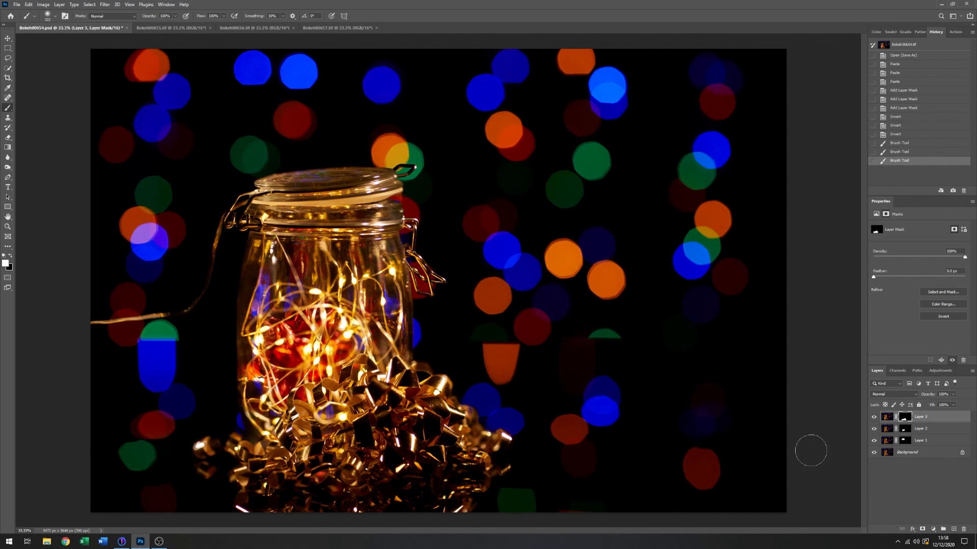
# - Hide Layer 3, Layer 2 and Layer 1 in turn and show them again to compare the masked blend with the Background
pyautogui.click(875, 418)
pyautogui.click(874, 430)
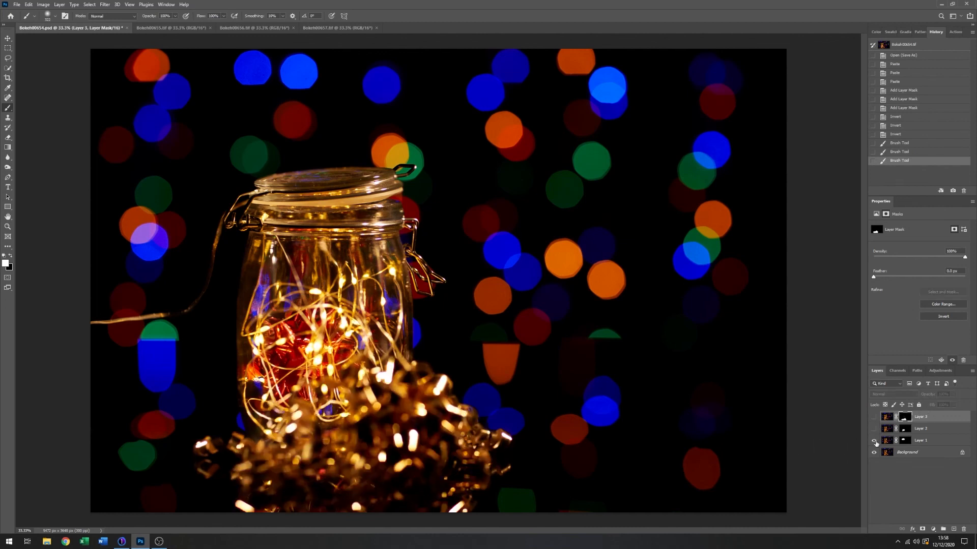
pyautogui.click(875, 441)
pyautogui.click(874, 441)
pyautogui.click(875, 430)
pyautogui.click(874, 417)
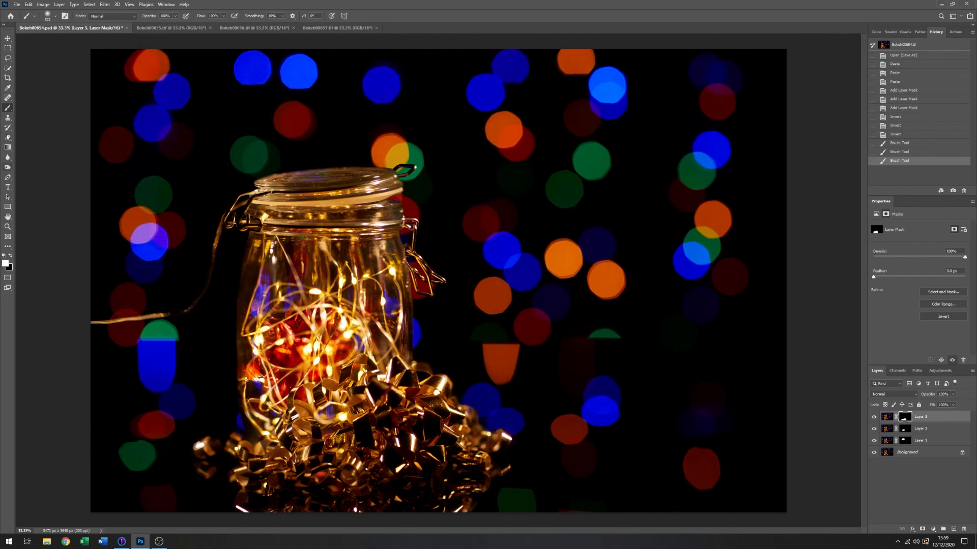
# - Remove the trailing light wire beside the jar from the Background layer with the Spot Healing Brush
pyautogui.click(7, 98)
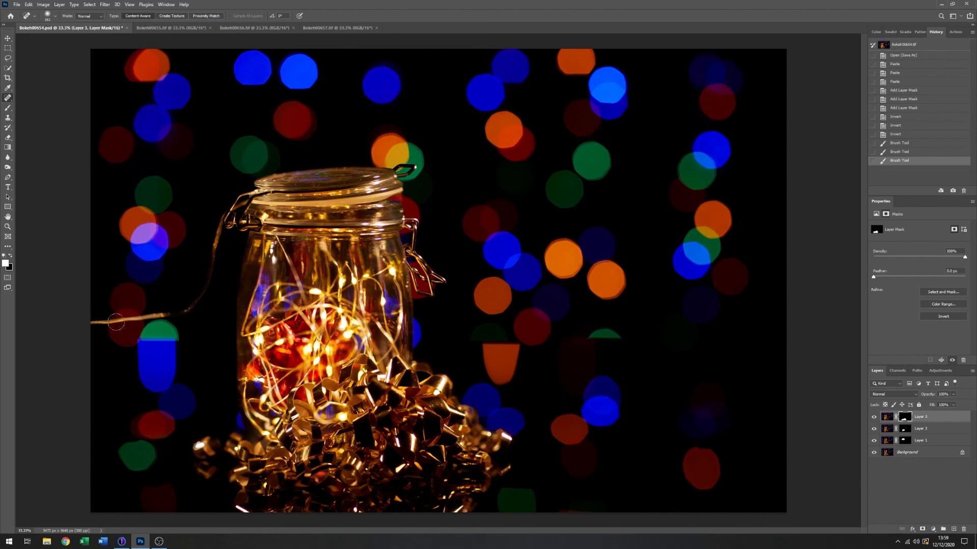
pyautogui.click(176, 310)
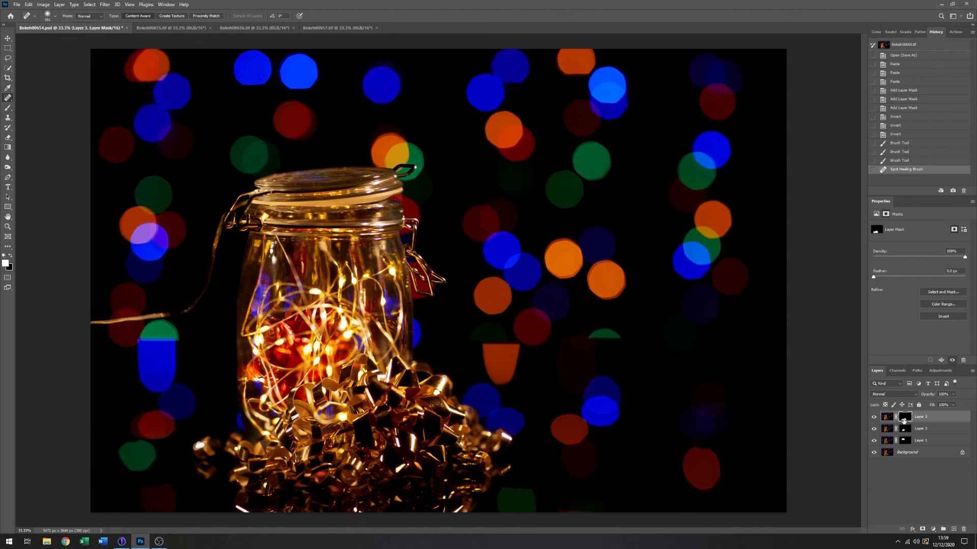
pyautogui.click(936, 452)
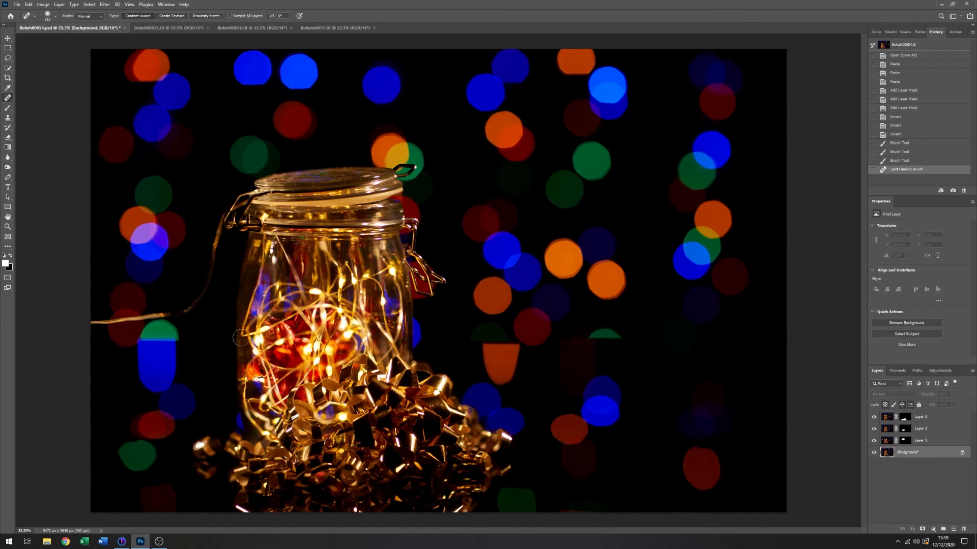
pyautogui.moveTo(115, 322)
pyautogui.mouseDown()
pyautogui.moveTo(171, 310)
pyautogui.moveTo(208, 285)
pyautogui.moveTo(216, 216)
pyautogui.mouseUp()
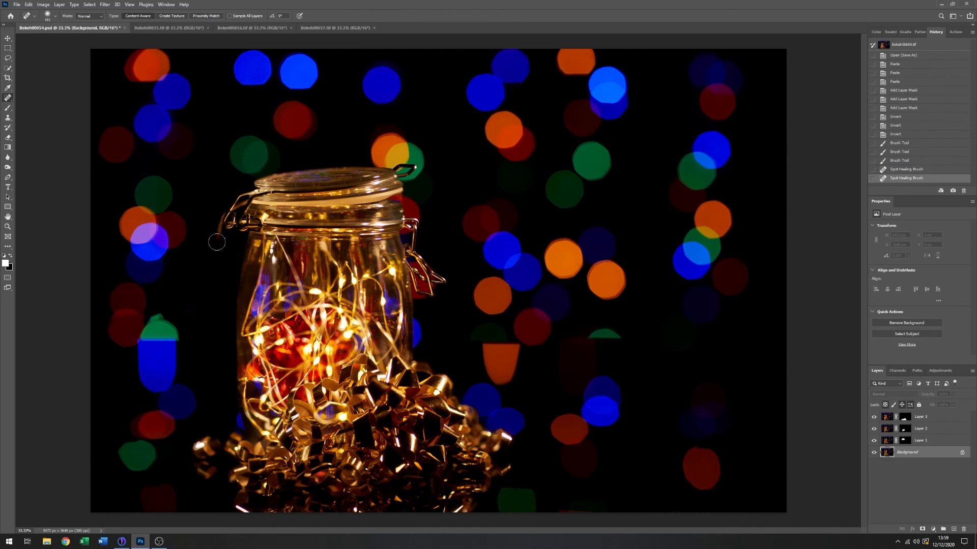
pyautogui.click(214, 268)
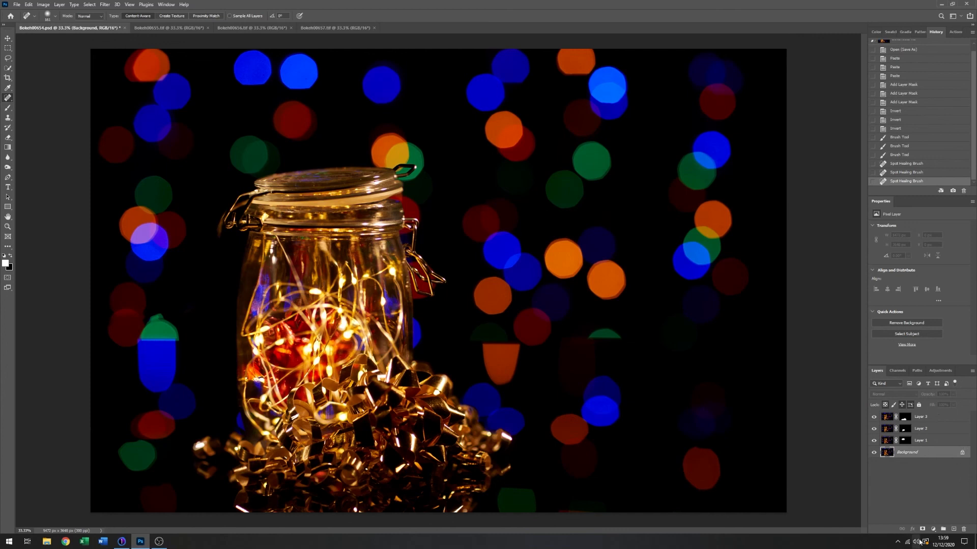
# - Add a new empty layer directly above the Background and dab the Spot Healing Brush beside the jar's left clasp
pyautogui.click(945, 531)
pyautogui.press('Delete')
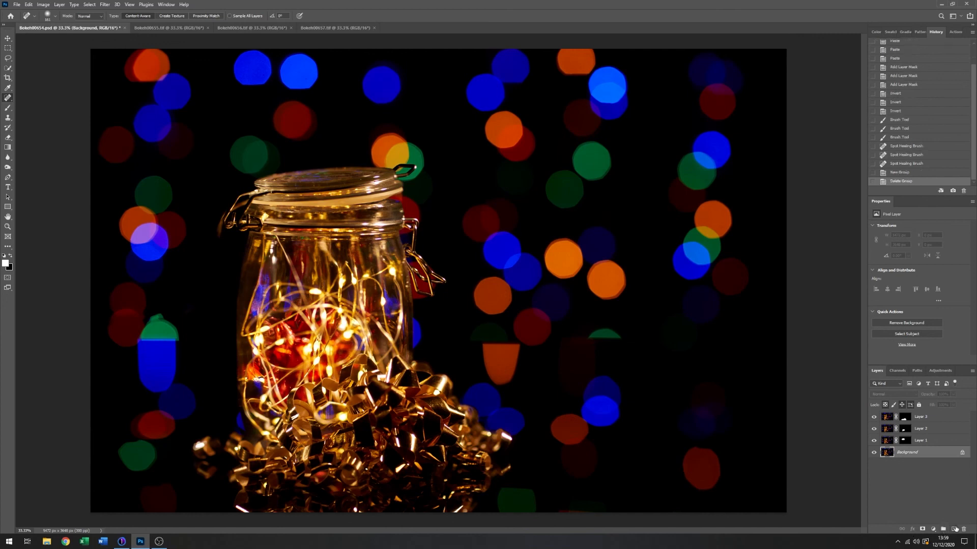
pyautogui.click(955, 530)
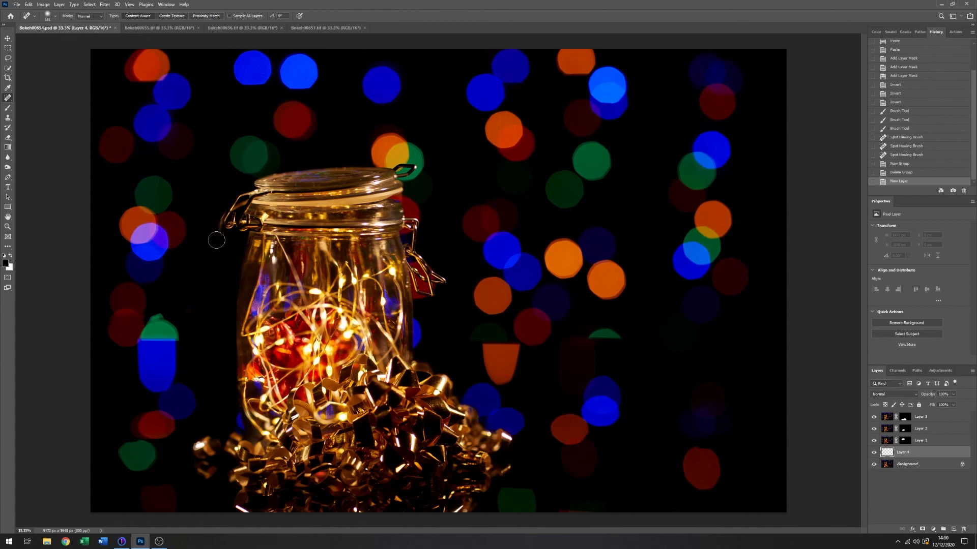
pyautogui.click(215, 218)
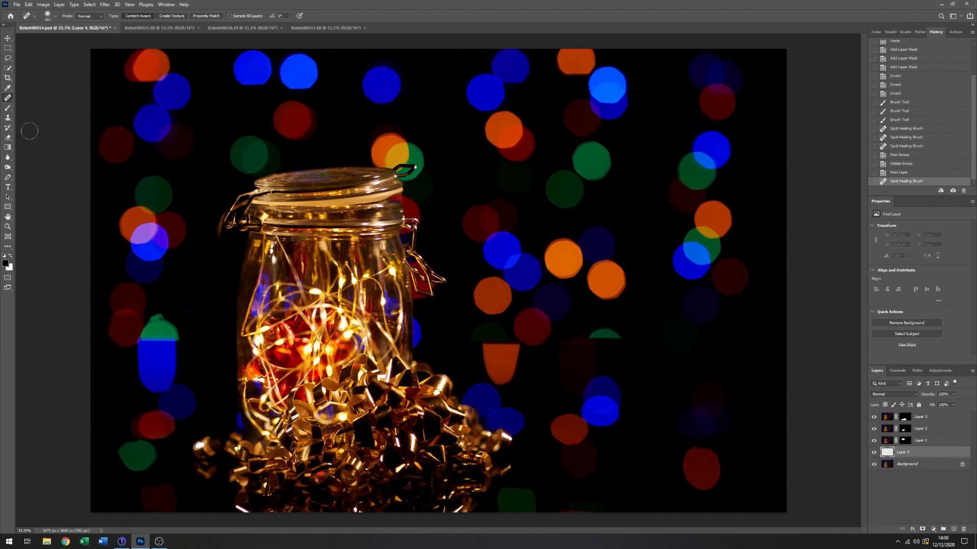
# - Paint black with a smaller Brush on the new layer over the leftover wire beside the jar's left clasp
pyautogui.click(8, 108)
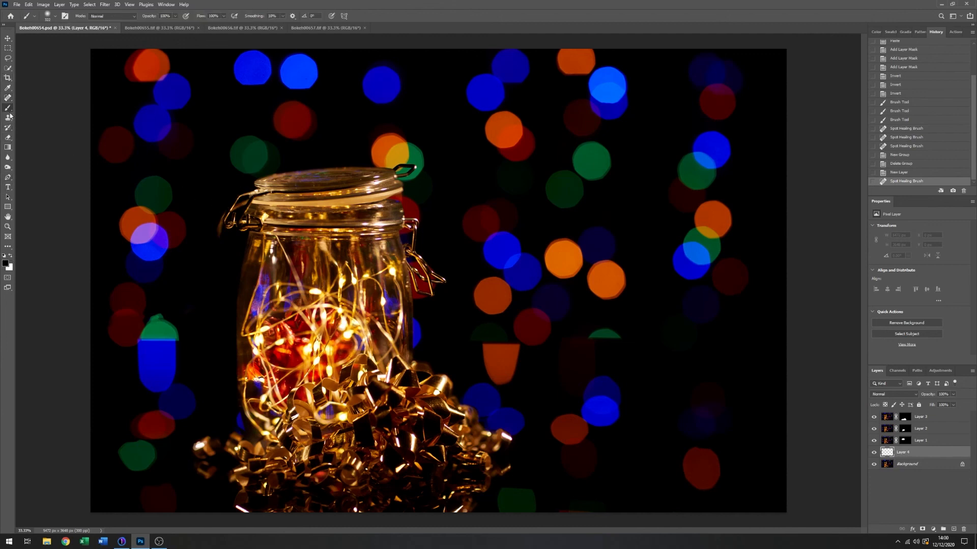
pyautogui.rightClick(174, 158)
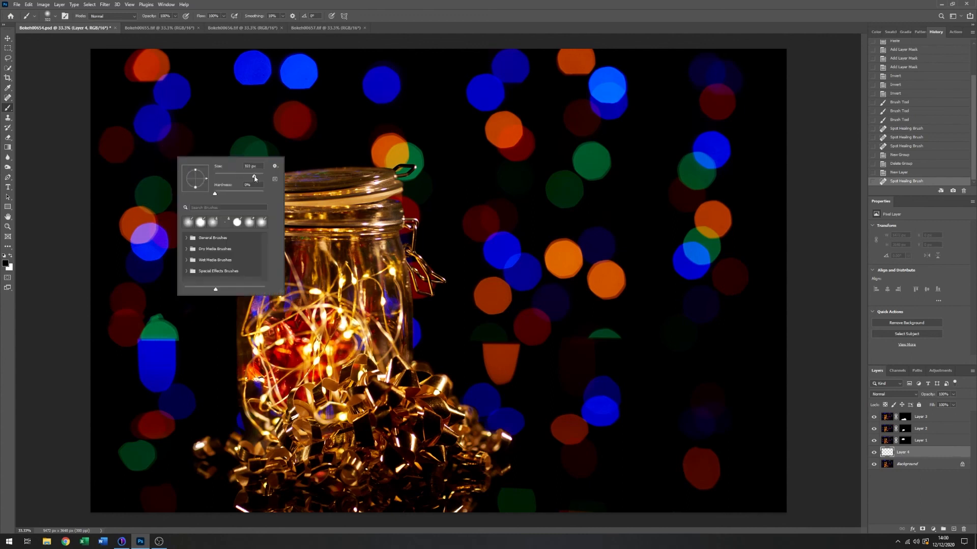
pyautogui.moveTo(234, 176); pyautogui.dragTo(238, 176)
pyautogui.click(8, 227)
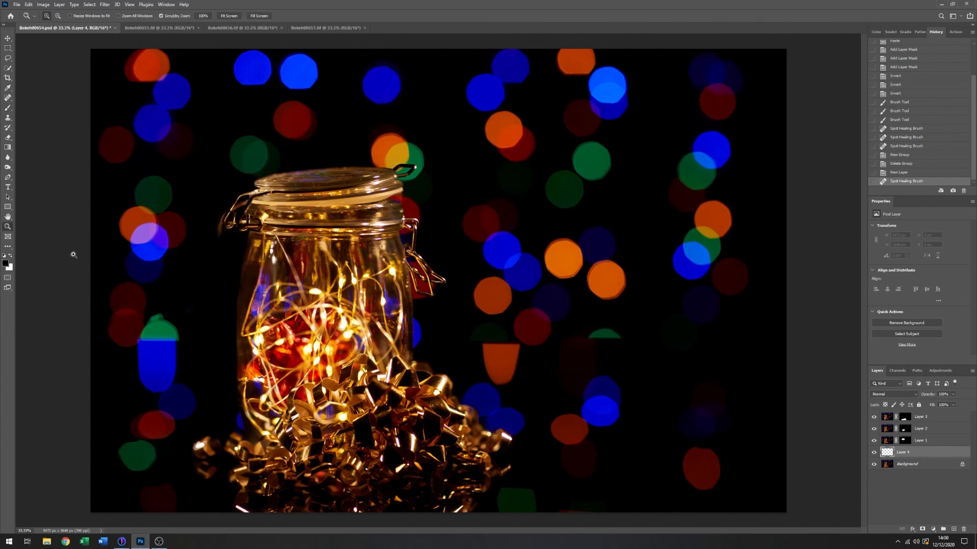
pyautogui.click(222, 212)
pyautogui.click(236, 216)
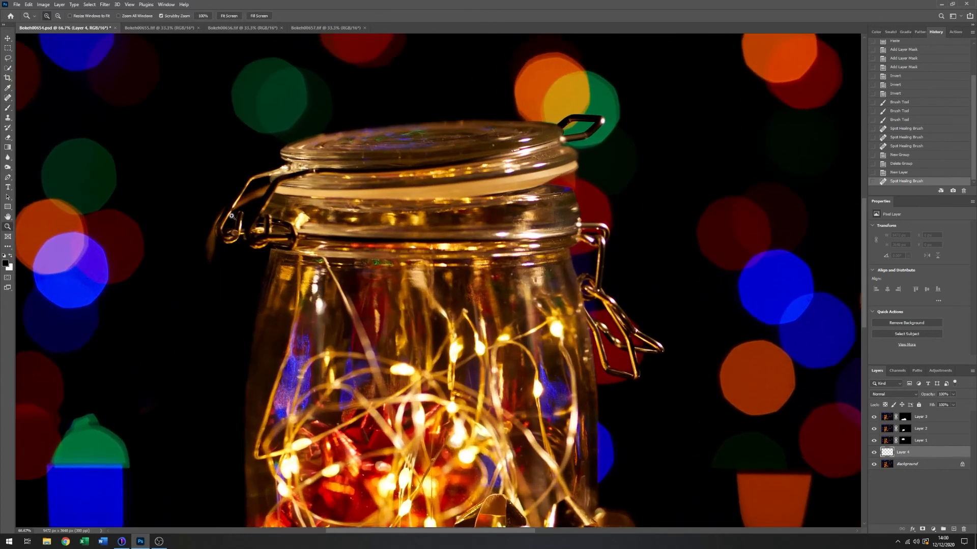
pyautogui.click(7, 107)
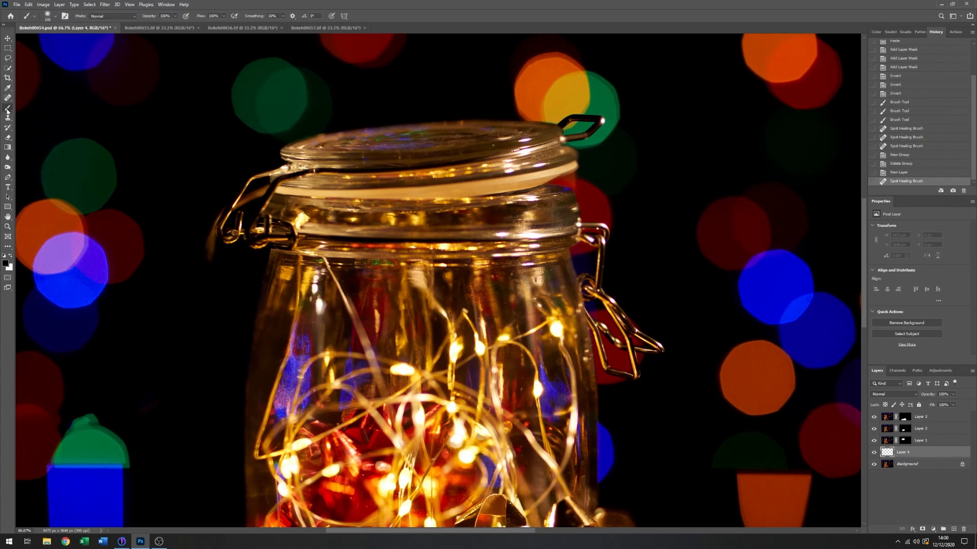
pyautogui.moveTo(203, 256)
pyautogui.mouseDown()
pyautogui.moveTo(210, 217)
pyautogui.moveTo(202, 234)
pyautogui.mouseUp()
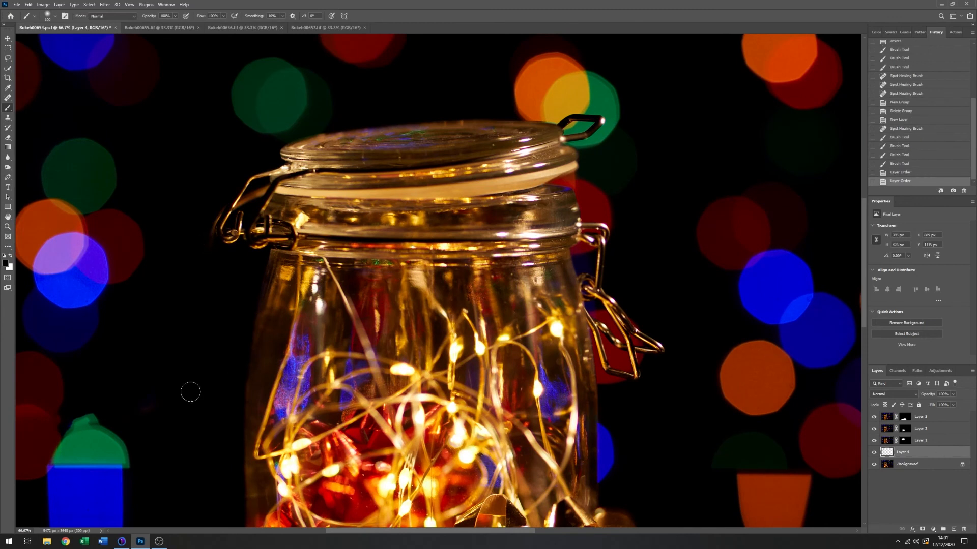
pyautogui.click(8, 226)
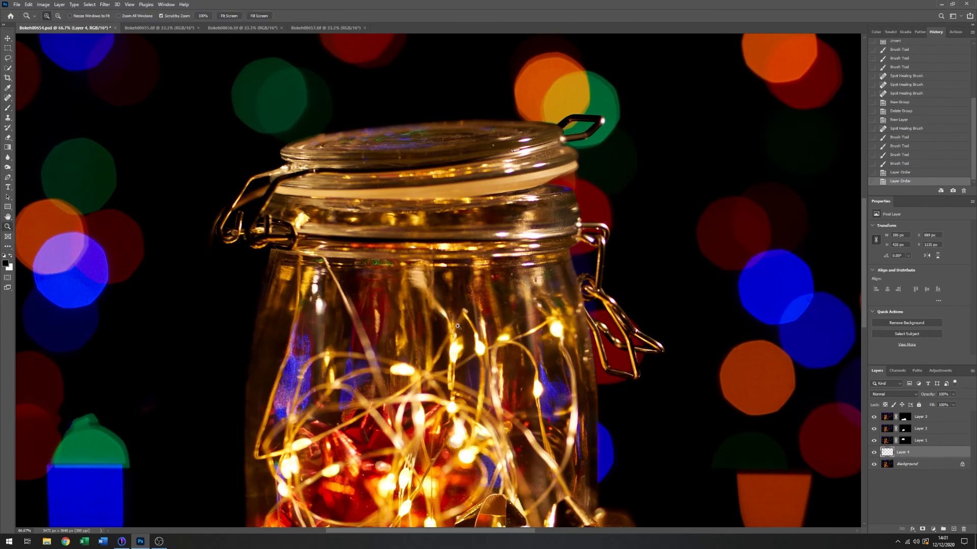
pyautogui.keyDown('alt'); pyautogui.click(421, 316); pyautogui.keyUp('alt')
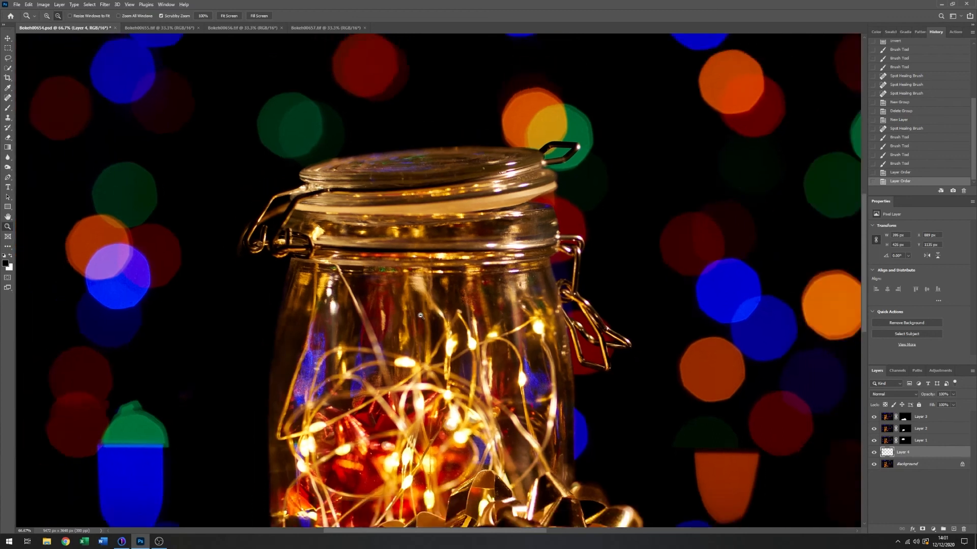